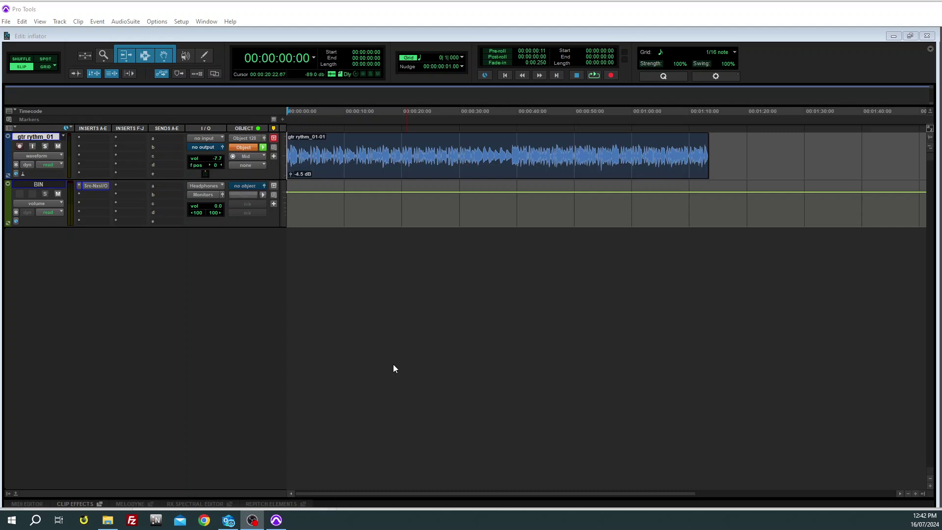
Step: Bring the Edit session forward and nudge the Dolby Atmos Renderer window beside its track list
{"action": "left_click", "coordinate": [393, 364]}
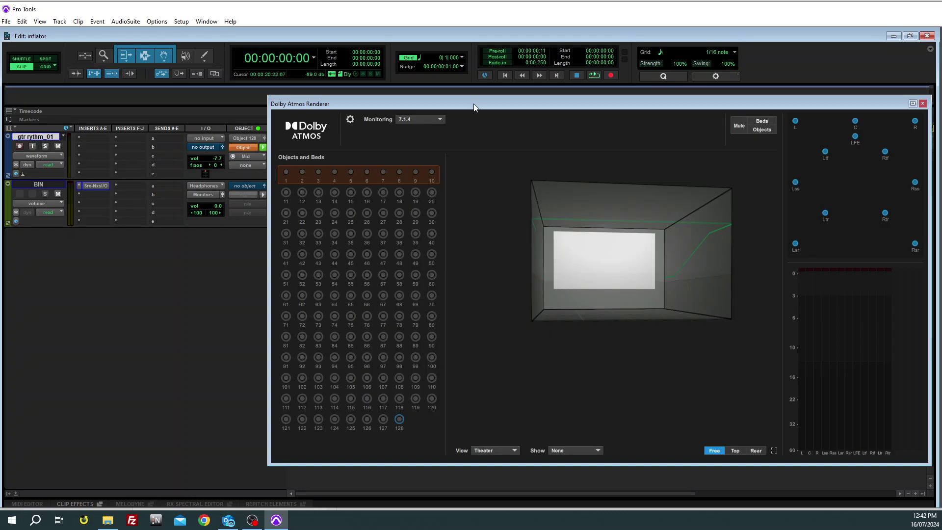
{"action": "left_click_drag", "start_coordinate": [474, 107], "coordinate": [481, 107]}
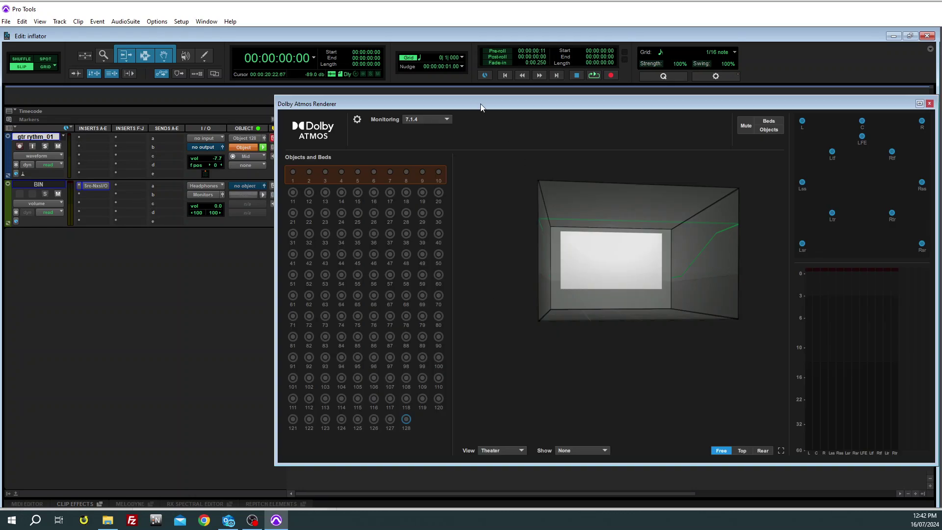
{"action": "left_click", "coordinate": [222, 147]}
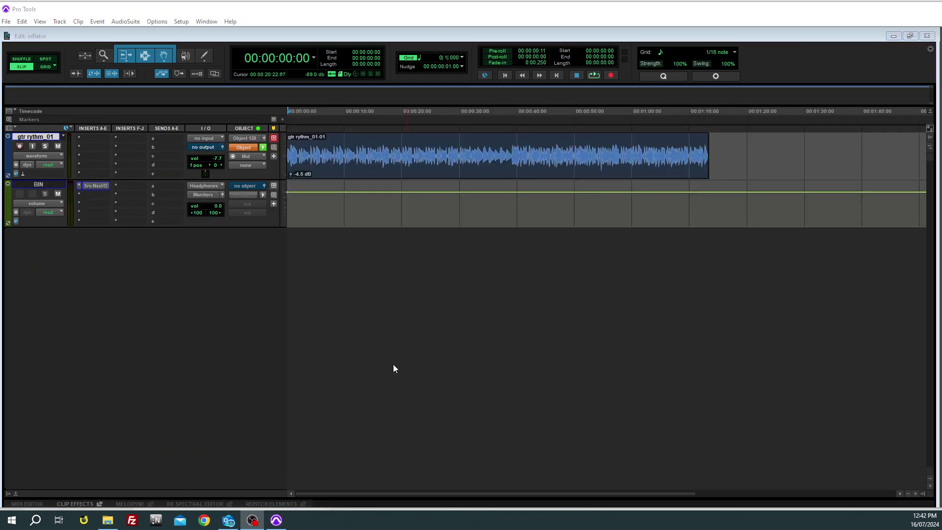
{"action": "left_click", "coordinate": [393, 364]}
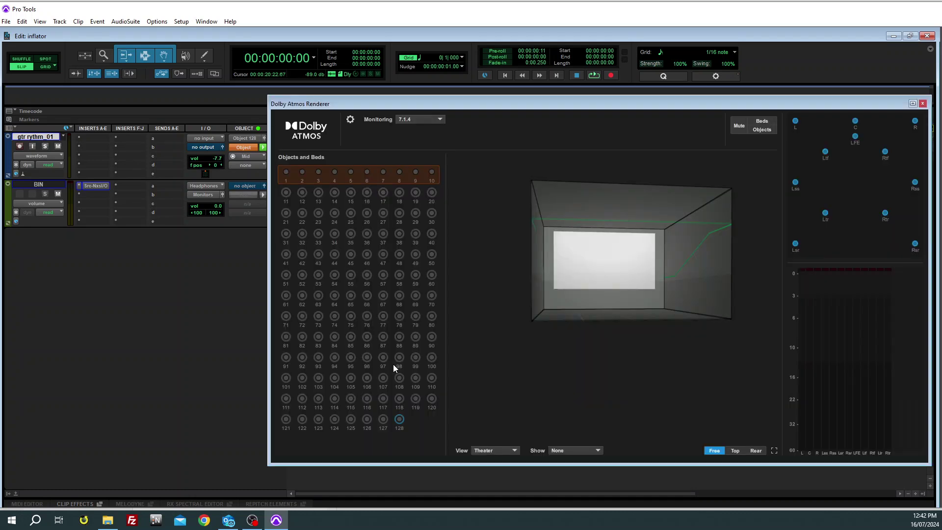
{"action": "left_click_drag", "start_coordinate": [472, 104], "coordinate": [479, 104]}
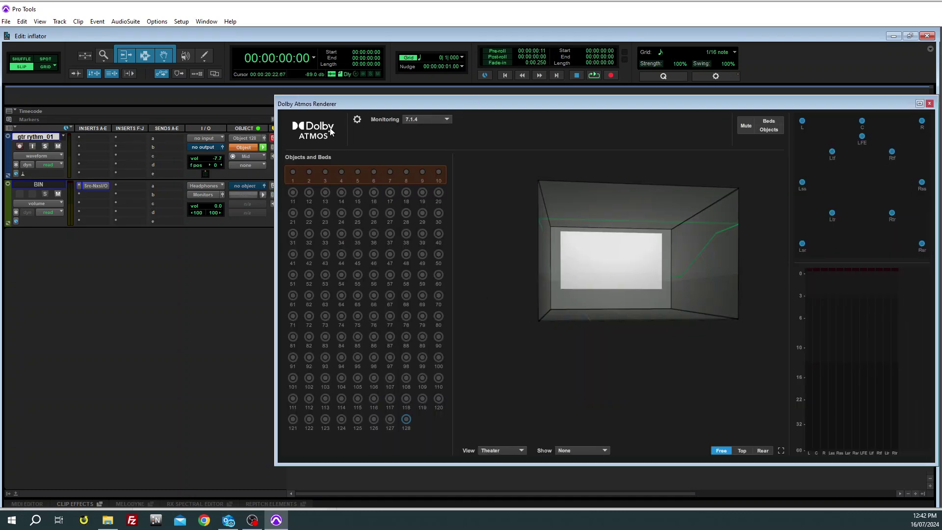
Step: During playback, pan the guitar's object 128 left to front 22, height 0 in its output panner
{"action": "left_click", "coordinate": [222, 147]}
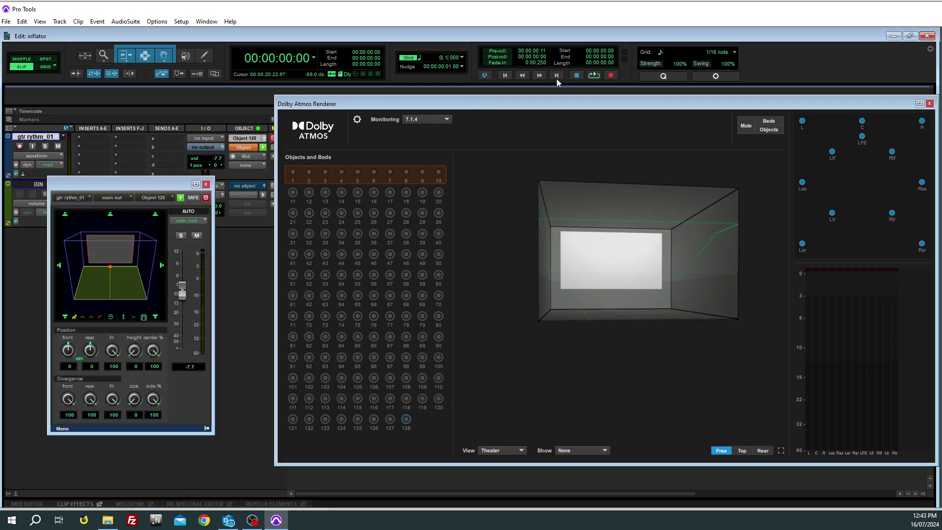
{"action": "key", "text": "space"}
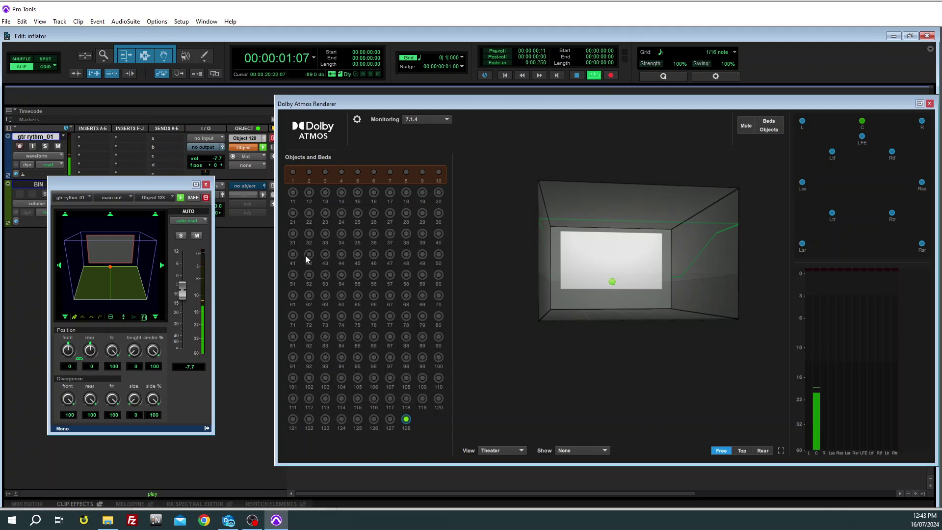
{"action": "left_click_drag", "start_coordinate": [106, 270], "coordinate": [144, 297]}
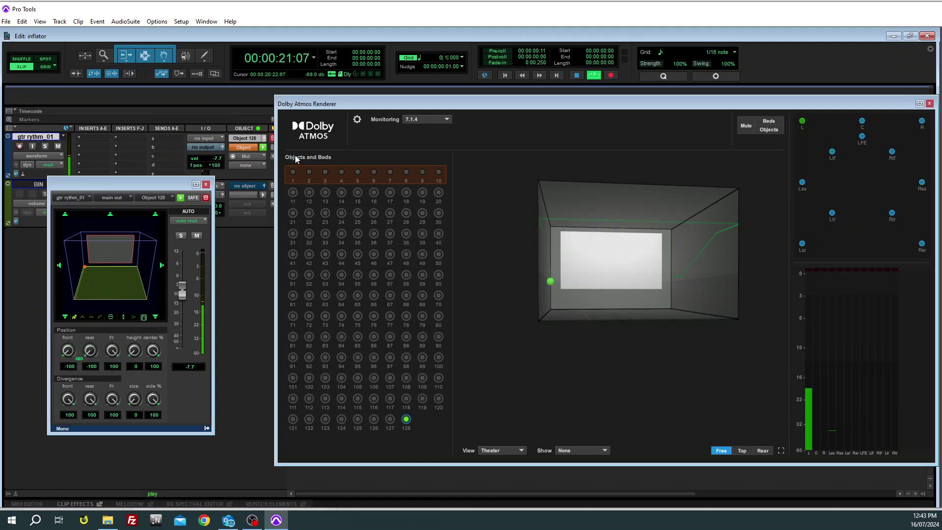
{"action": "left_click", "coordinate": [577, 75]}
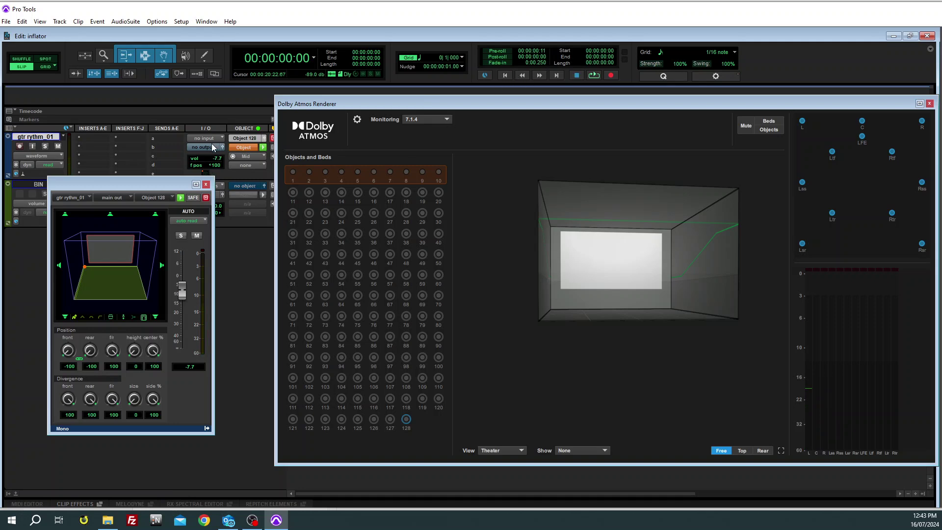
{"action": "key", "text": "space"}
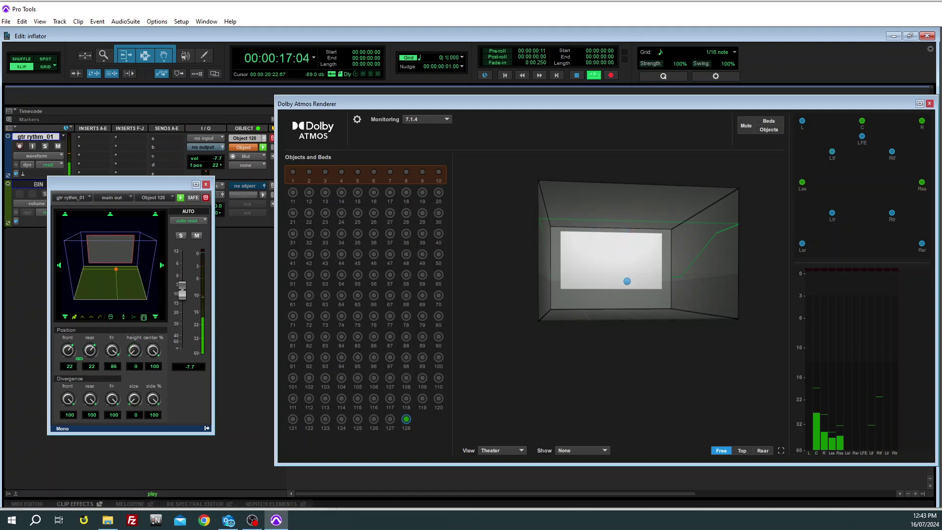
Step: Route the guitar track's output to bed Bed 1-10 (7.1.2) and switch it from object to bus
{"action": "key", "text": "space"}
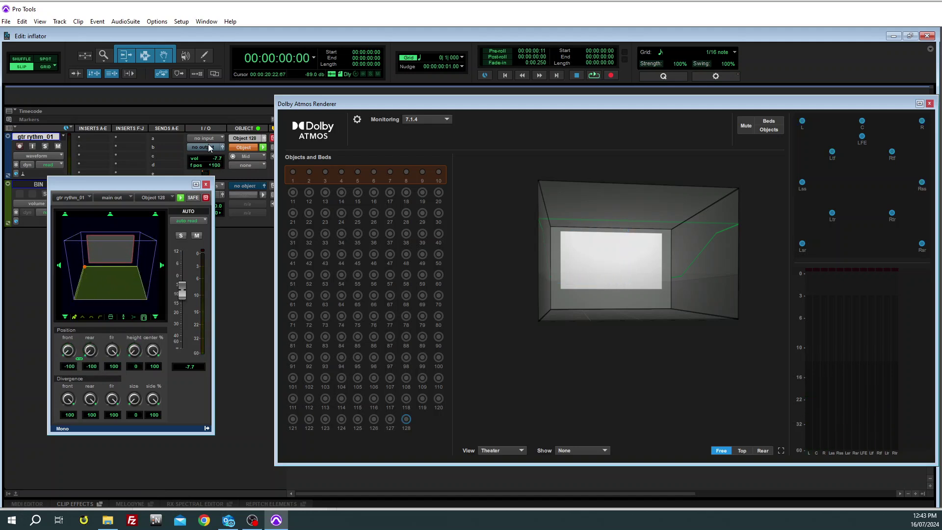
{"action": "left_click", "coordinate": [206, 147]}
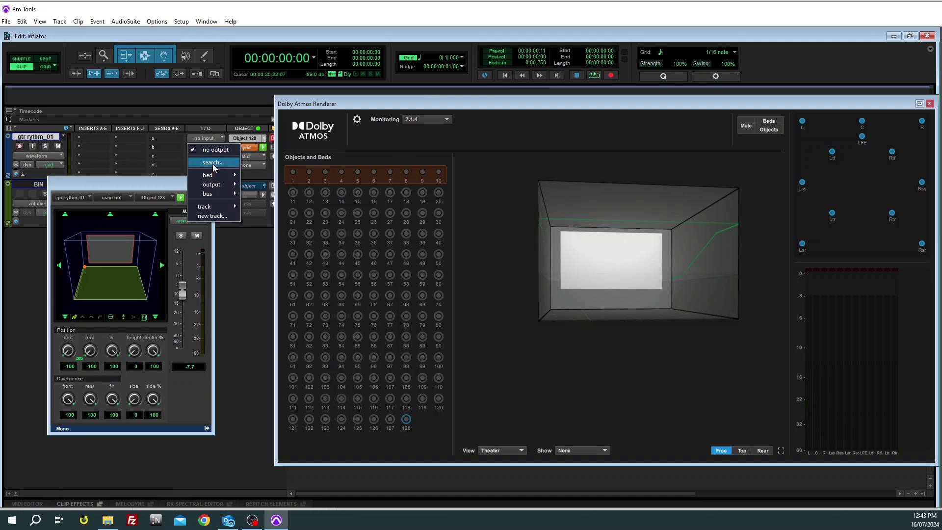
{"action": "mouse_move", "coordinate": [220, 180]}
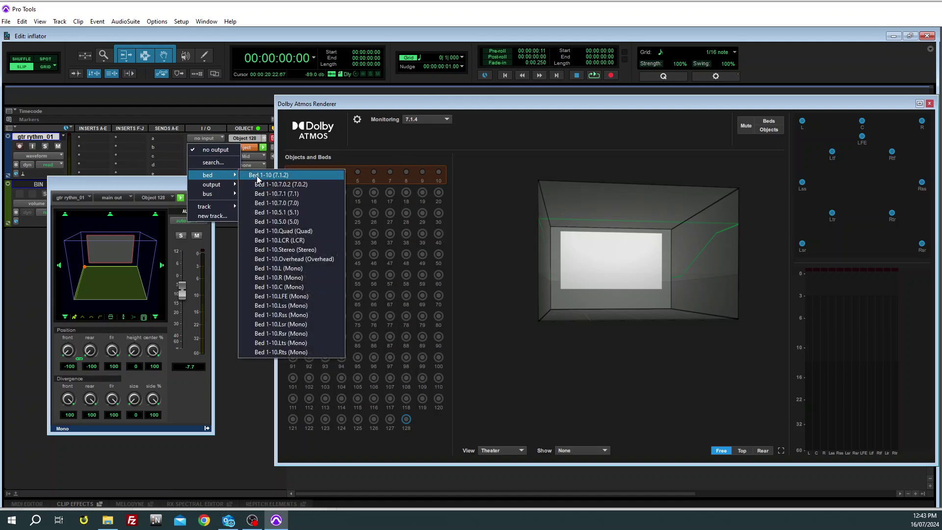
{"action": "left_click", "coordinate": [258, 176]}
{"action": "left_click", "coordinate": [242, 147]}
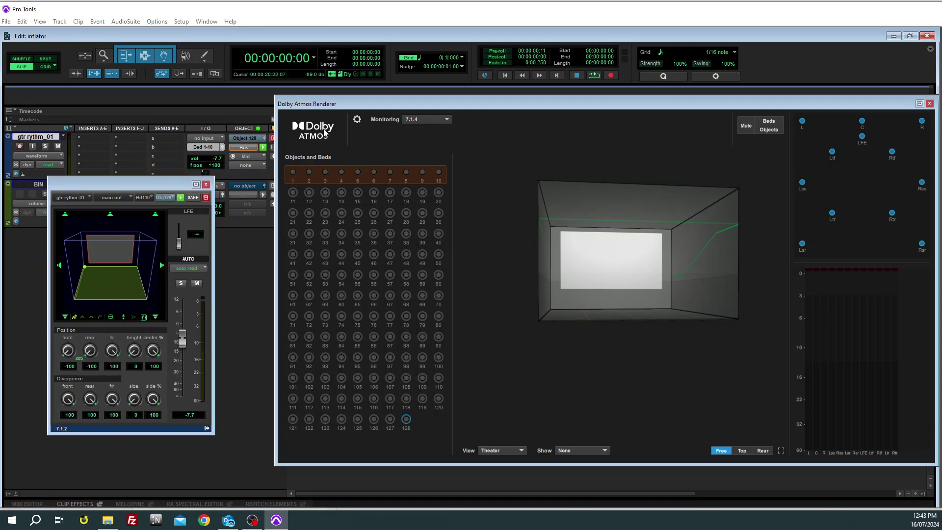
Step: Play back and pan the guitar up into the overheads, ending at front -3, f/r 100
{"action": "key", "text": "space"}
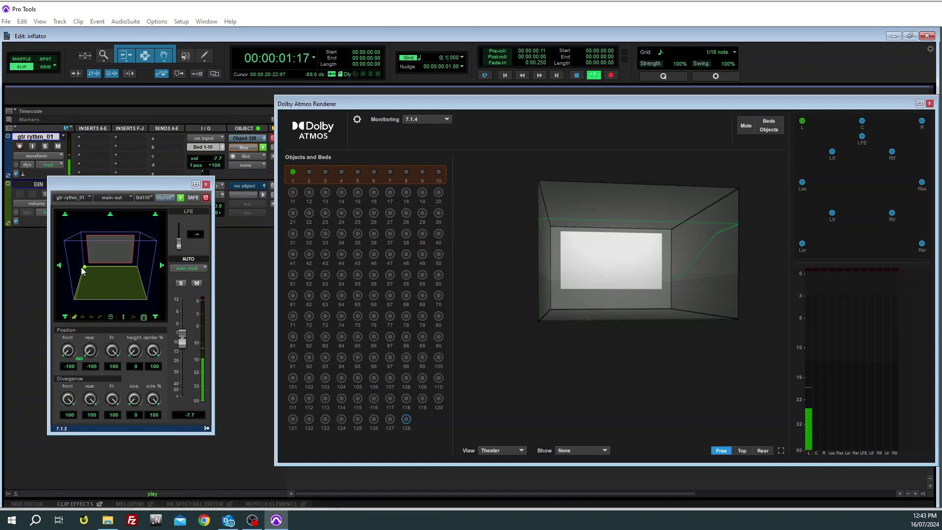
{"action": "left_click_drag", "start_coordinate": [111, 292], "coordinate": [110, 232]}
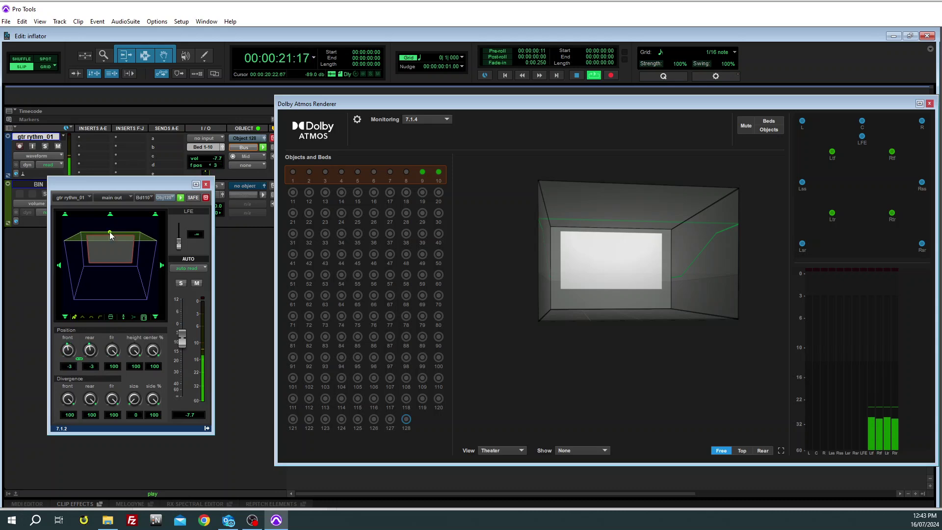
{"action": "key", "text": "space"}
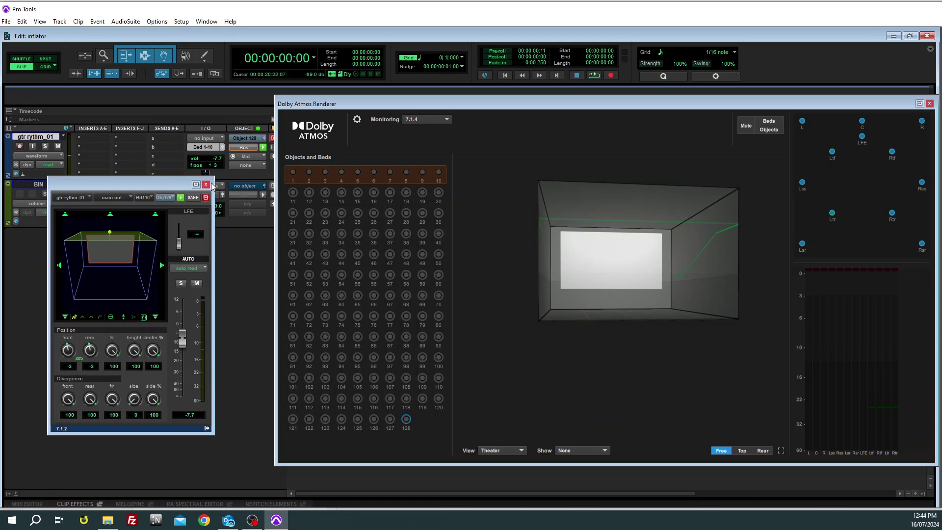
{"action": "left_click", "coordinate": [206, 183]}
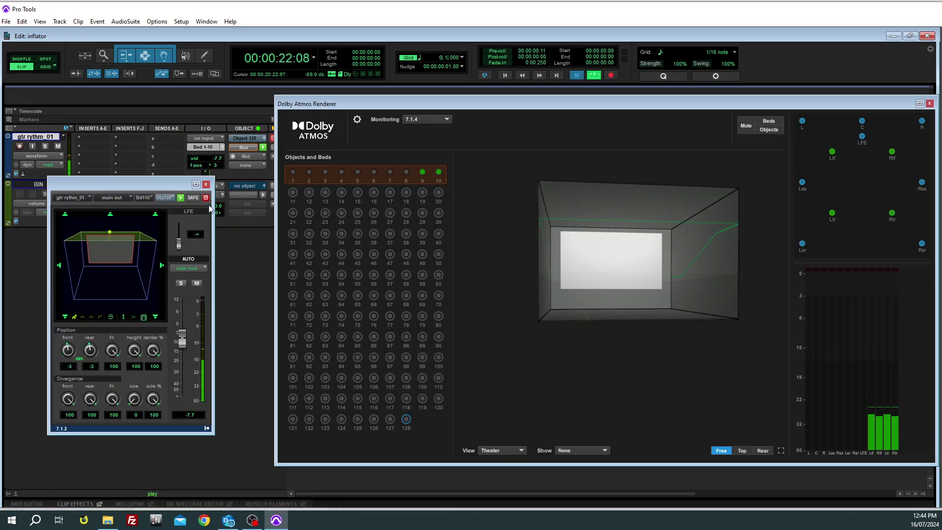
{"action": "key", "text": "space"}
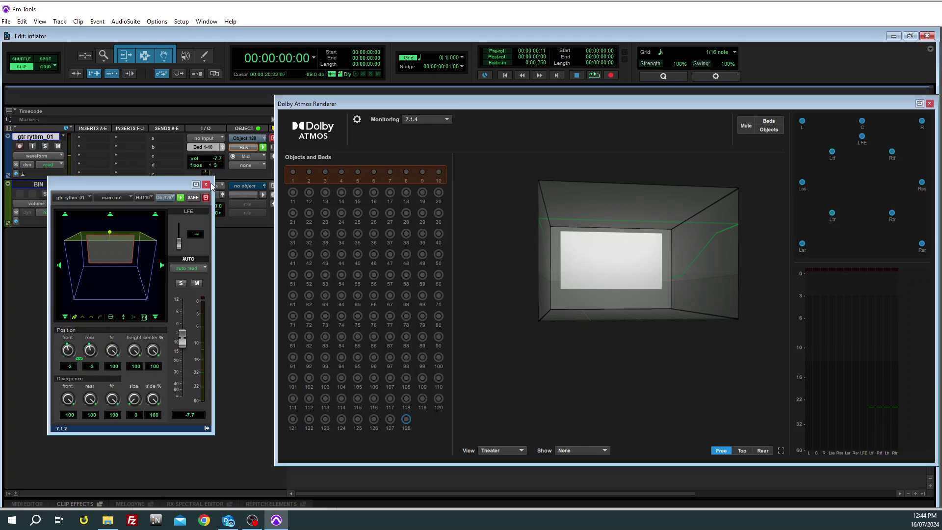
Step: Close the guitar's output panner and open Setup > I/O
{"action": "left_click", "coordinate": [206, 184]}
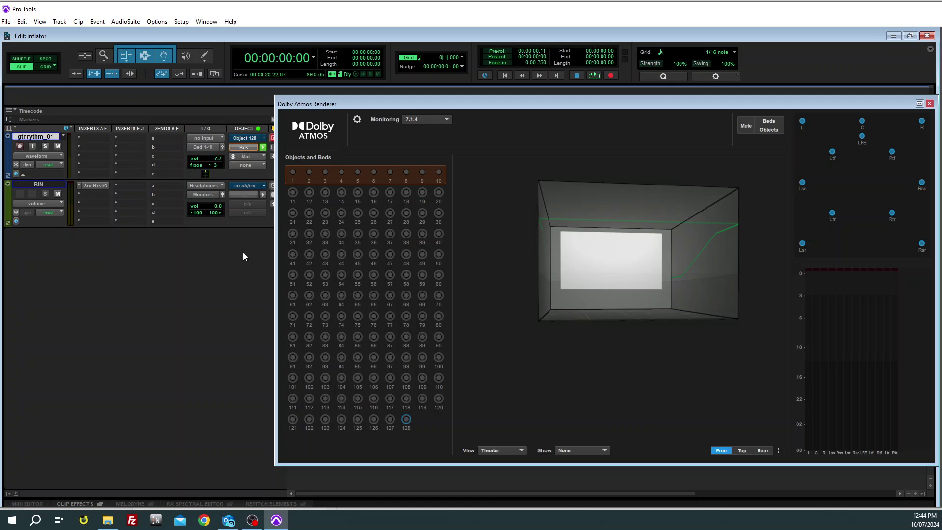
{"action": "left_click", "coordinate": [182, 21]}
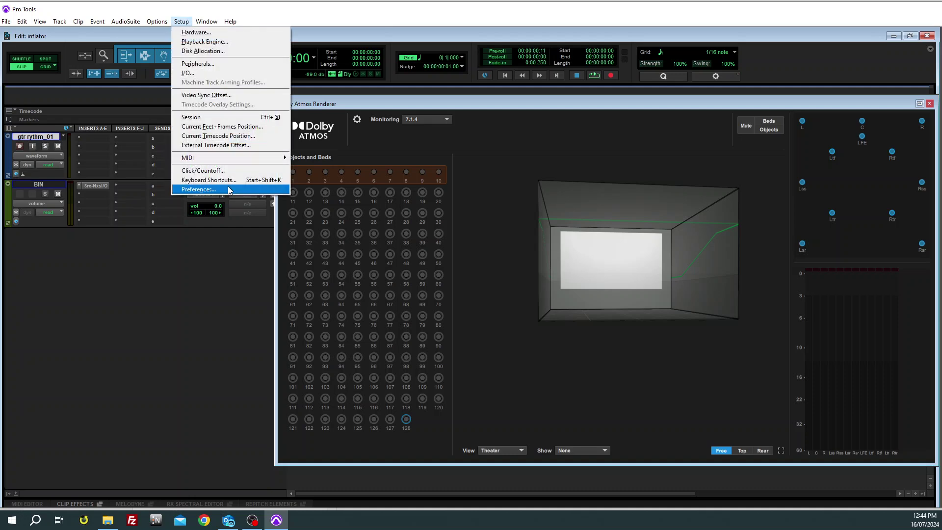
{"action": "left_click", "coordinate": [210, 64]}
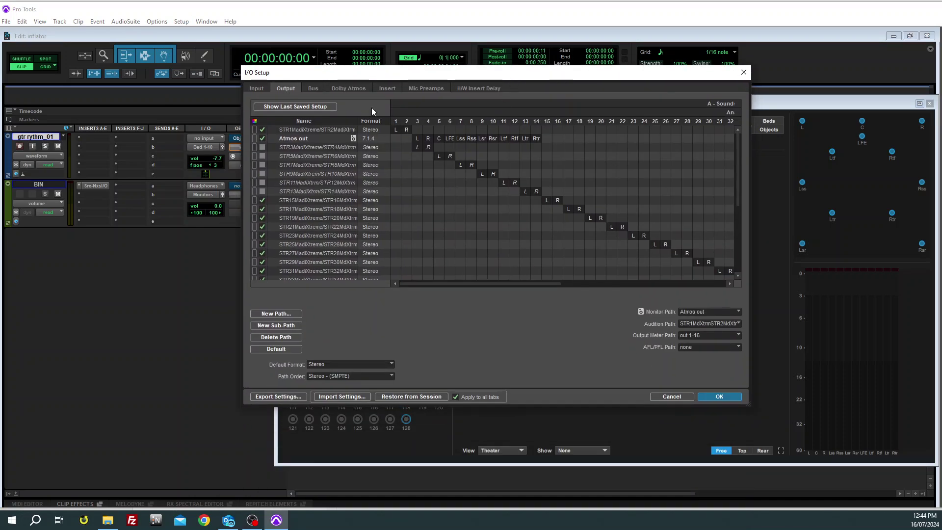
Step: On the Bus page, create a new 7.1.4 path named '7.1.4 bed' and select it
{"action": "left_click", "coordinate": [313, 88]}
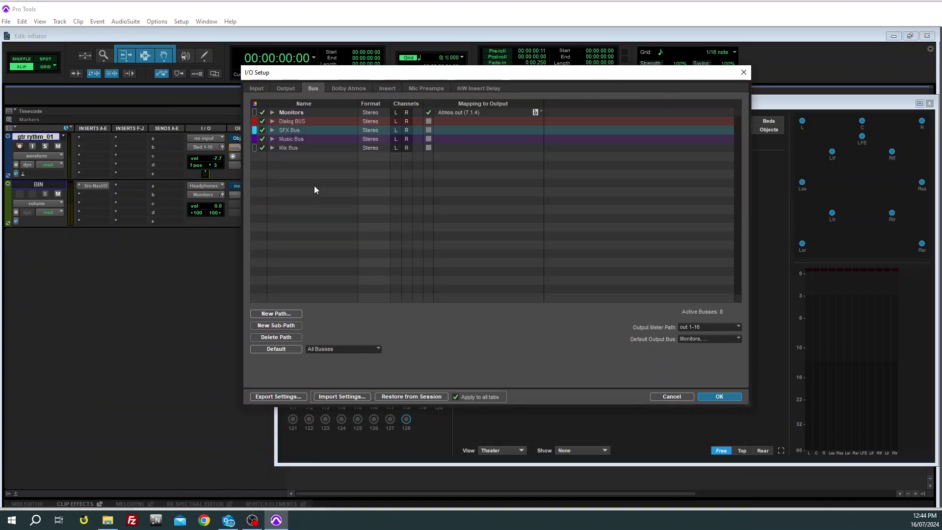
{"action": "left_click", "coordinate": [307, 146]}
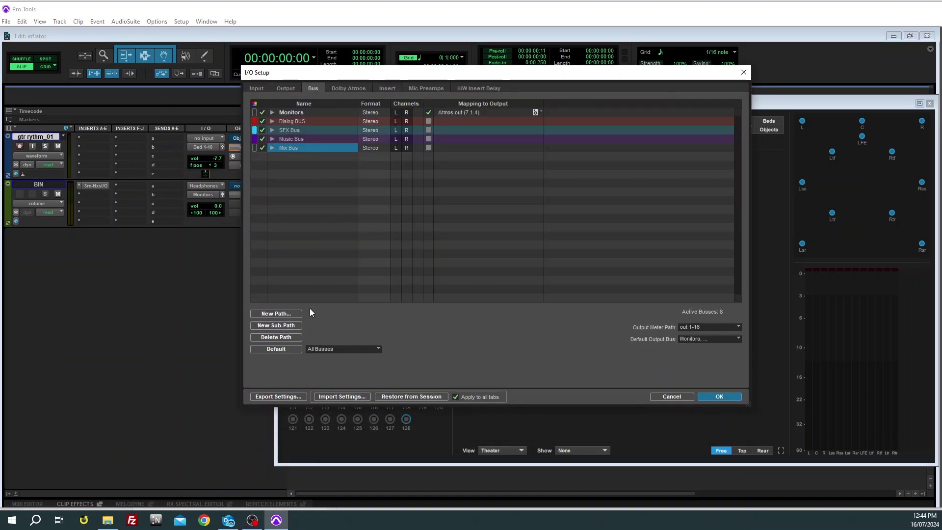
{"action": "left_click", "coordinate": [273, 313]}
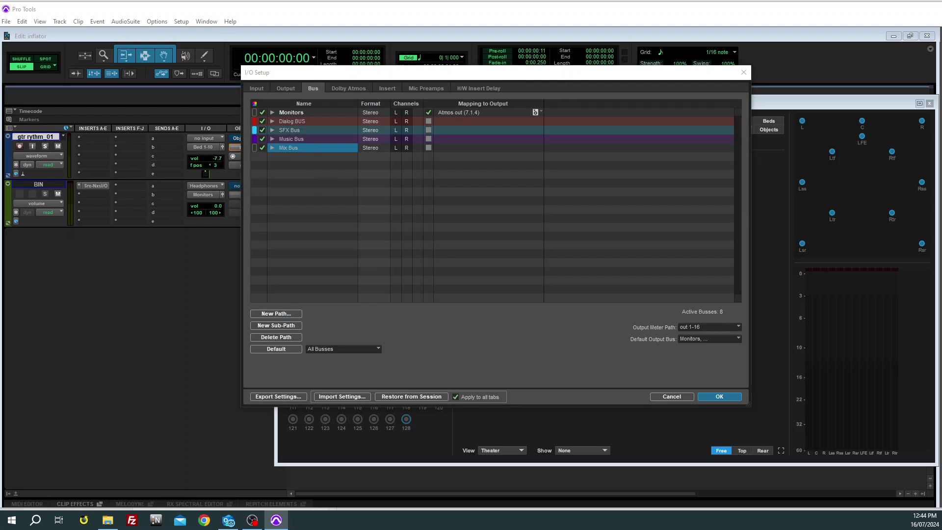
{"action": "left_click_drag", "start_coordinate": [569, 363], "coordinate": [576, 219]}
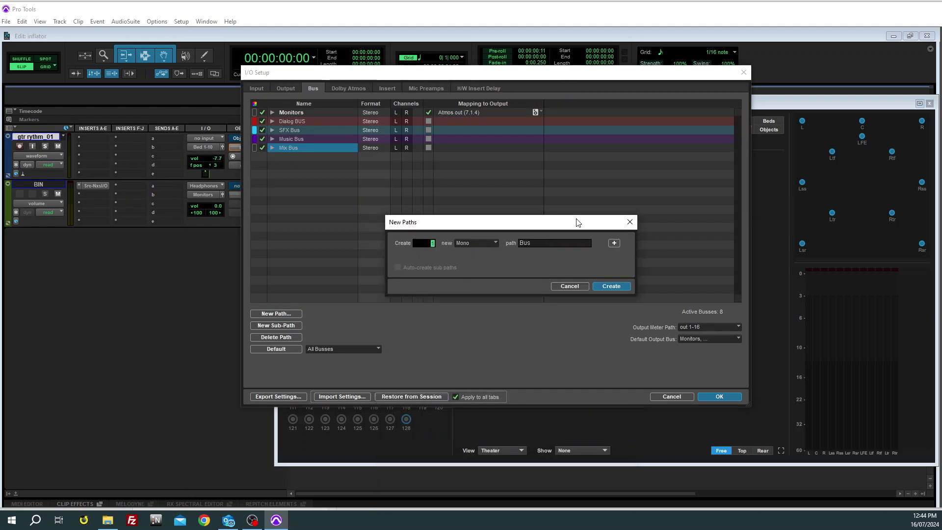
{"action": "left_click", "coordinate": [478, 241]}
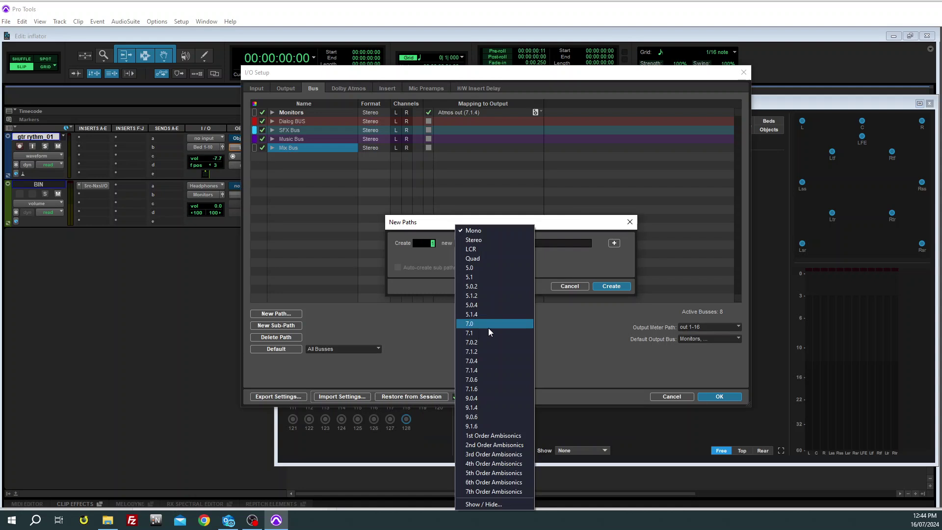
{"action": "left_click", "coordinate": [504, 370]}
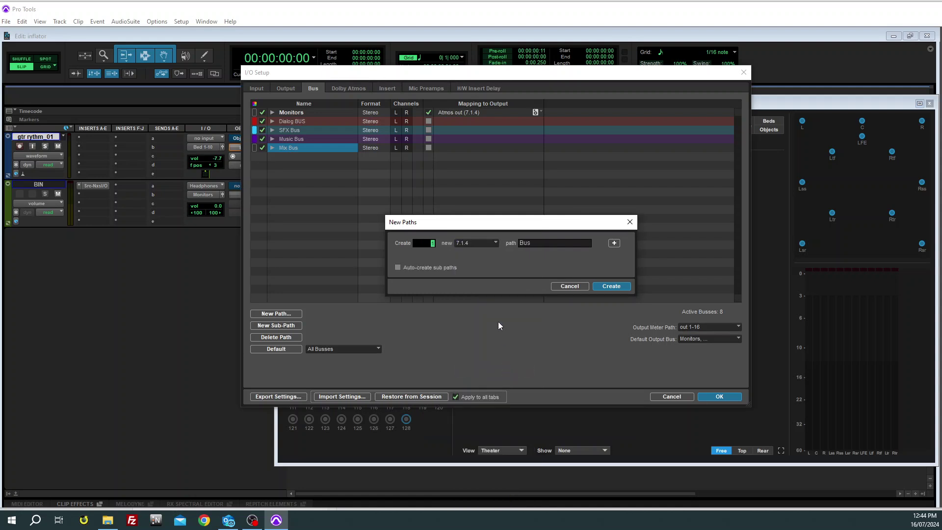
{"action": "double_click", "coordinate": [527, 244]}
{"action": "type", "text": "7.1.4.bed"}
{"action": "left_click", "coordinate": [611, 286]}
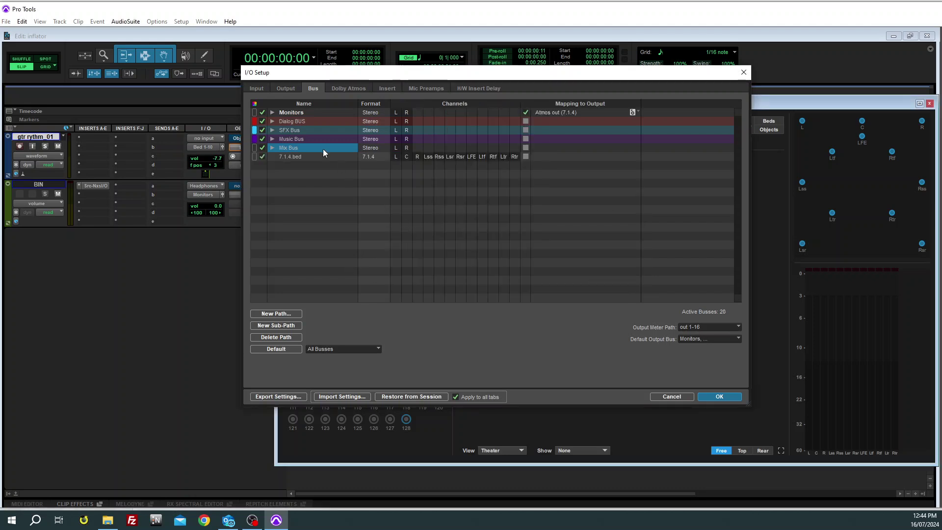
{"action": "left_click", "coordinate": [309, 157]}
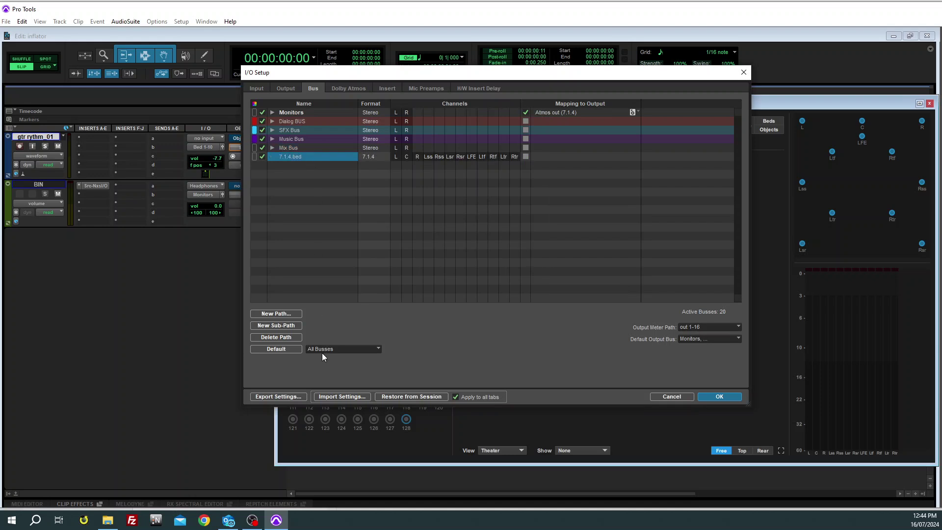
Step: Add three sub-path rows under 7.1.4 bed, formatted 7.1, Stereo and Stereo
{"action": "left_click", "coordinate": [287, 325]}
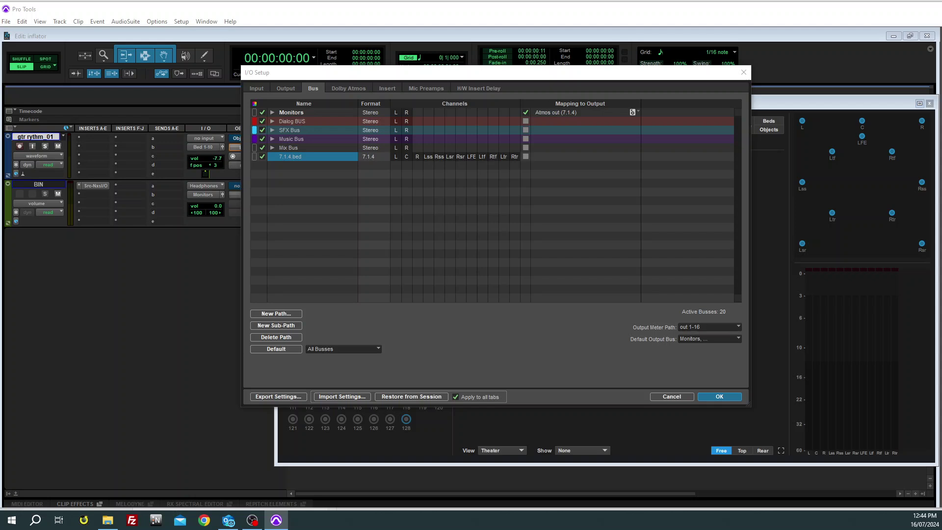
{"action": "left_click_drag", "start_coordinate": [599, 382], "coordinate": [576, 213]}
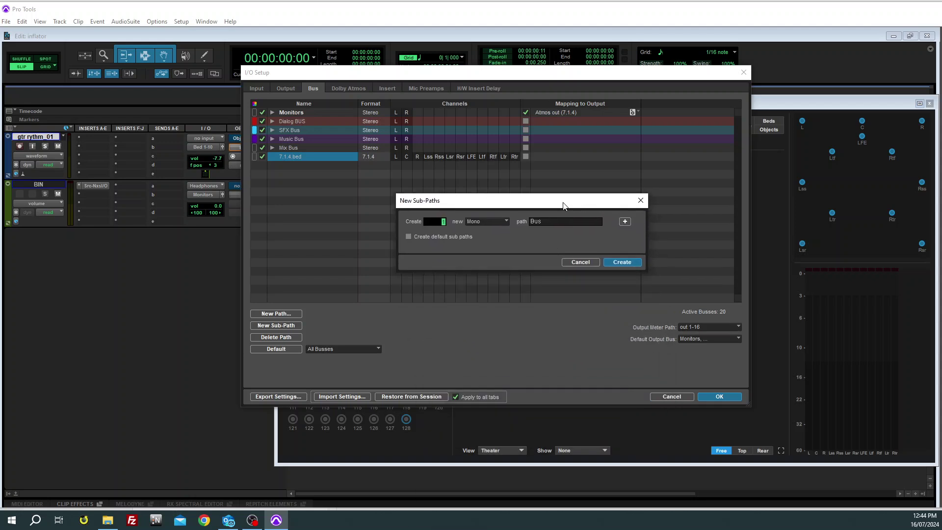
{"action": "left_click", "coordinate": [496, 221]}
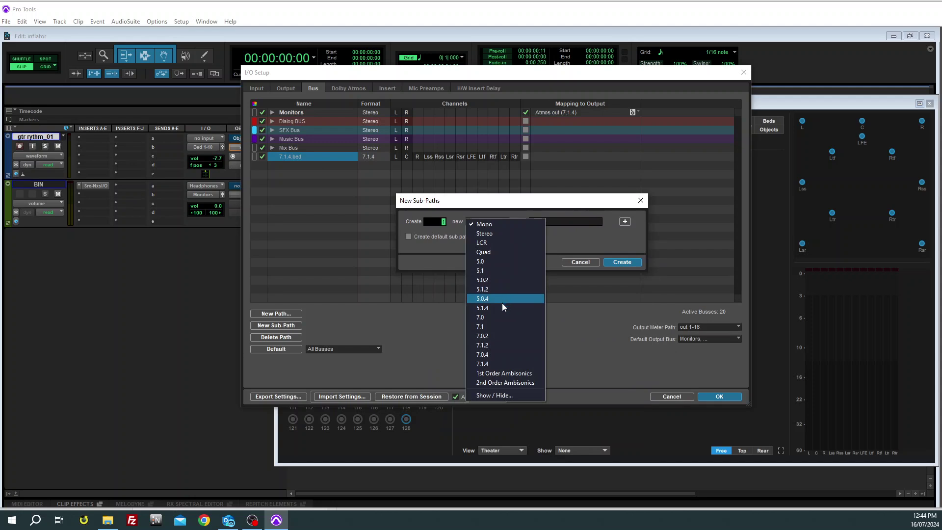
{"action": "left_click", "coordinate": [493, 327]}
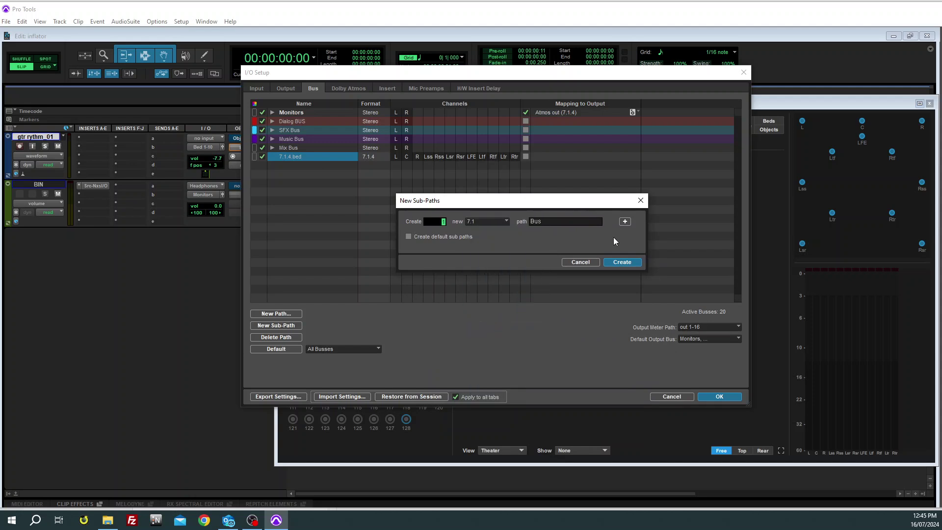
{"action": "left_click", "coordinate": [626, 221]}
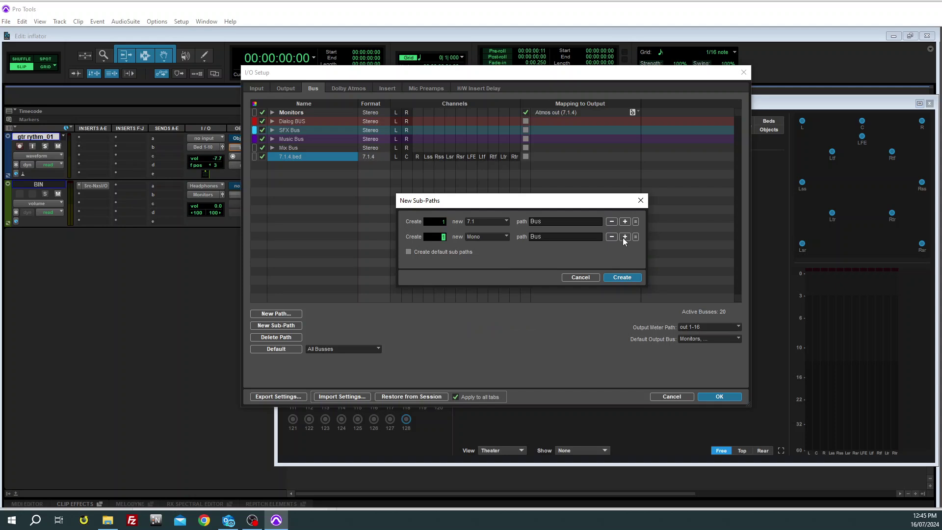
{"action": "left_click", "coordinate": [624, 237]}
{"action": "left_click", "coordinate": [481, 236]}
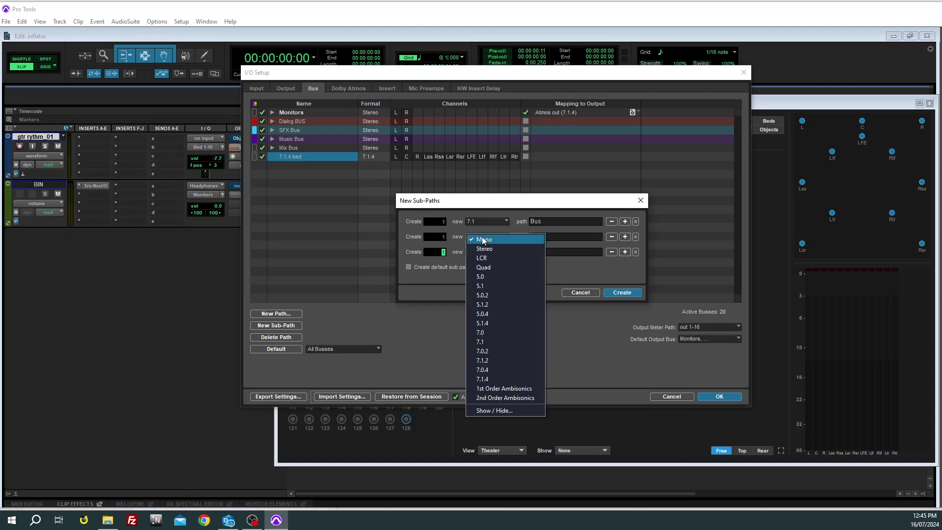
{"action": "left_click", "coordinate": [490, 246]}
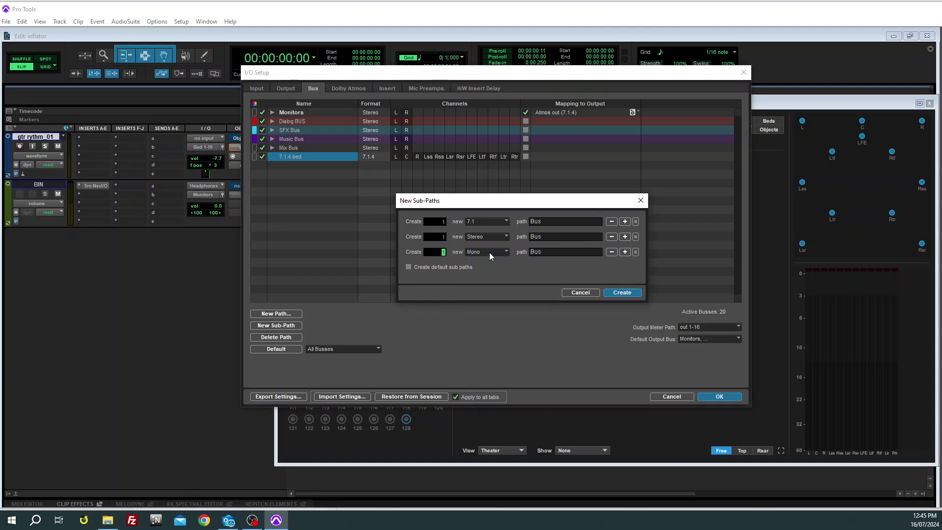
{"action": "left_click", "coordinate": [489, 252]}
{"action": "left_click", "coordinate": [494, 263]}
Step: Name the sub-paths '7.1 bed', 'top front' and 'top rear', then create them
{"action": "left_click", "coordinate": [570, 221]}
{"action": "type", "text": "7"}
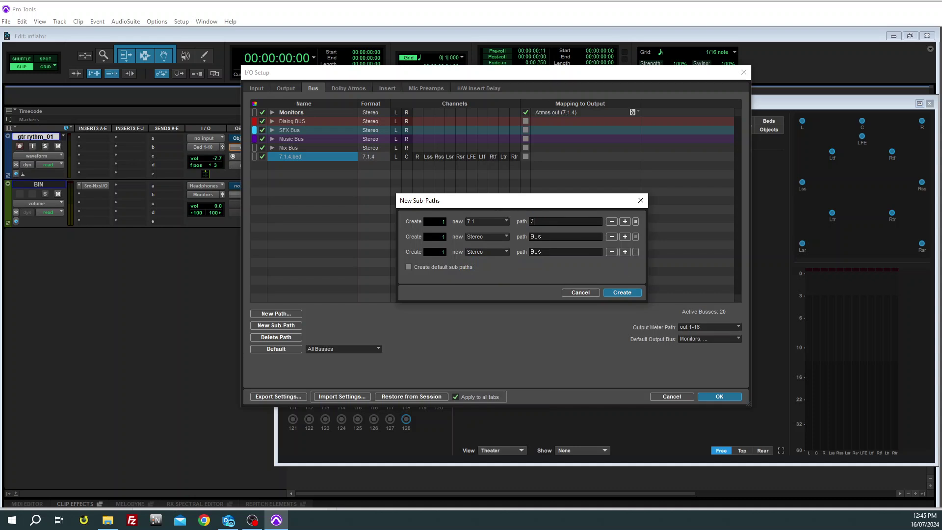
{"action": "type", "text": ".1 bed"}
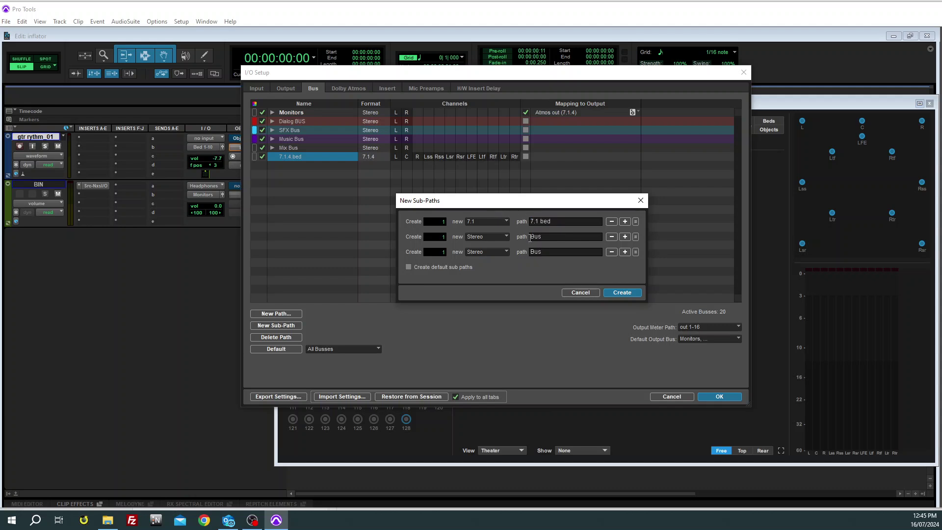
{"action": "left_click", "coordinate": [542, 238]}
{"action": "type", "text": "top front"}
{"action": "left_click", "coordinate": [548, 252]}
{"action": "type", "text": "top re"}
{"action": "left_click", "coordinate": [622, 293]}
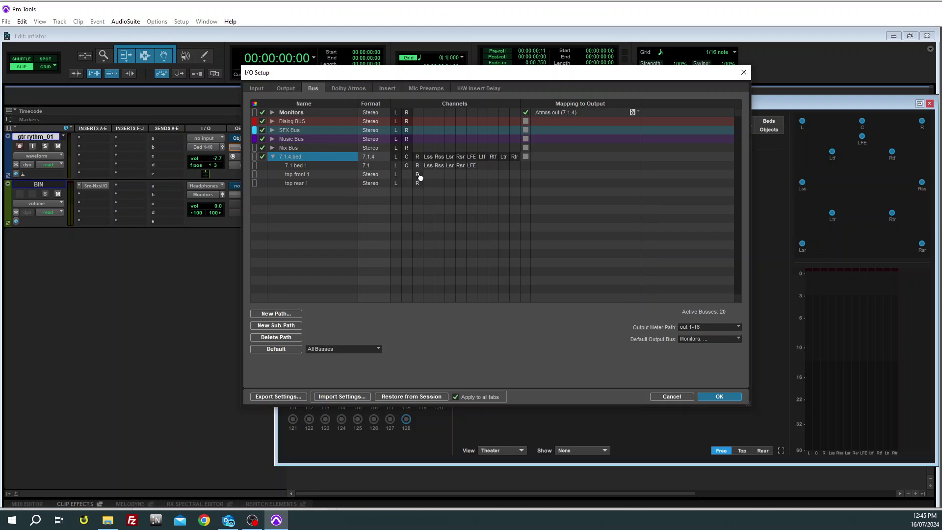
Step: Assign top front to Ltf/Rtf and top rear to Ltr/Rtr, then confirm I/O Setup with OK
{"action": "left_click_drag", "start_coordinate": [420, 176], "coordinate": [493, 175]}
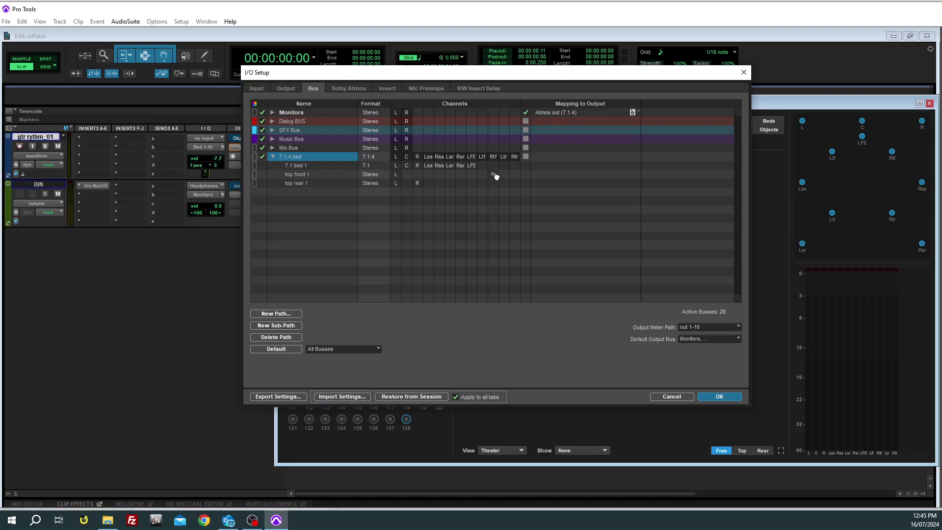
{"action": "left_click", "coordinate": [399, 175]}
{"action": "left_click_drag", "start_coordinate": [402, 177], "coordinate": [483, 176]}
{"action": "left_click_drag", "start_coordinate": [418, 183], "coordinate": [513, 185]}
{"action": "left_click_drag", "start_coordinate": [396, 187], "coordinate": [510, 182]}
{"action": "left_click", "coordinate": [717, 396]}
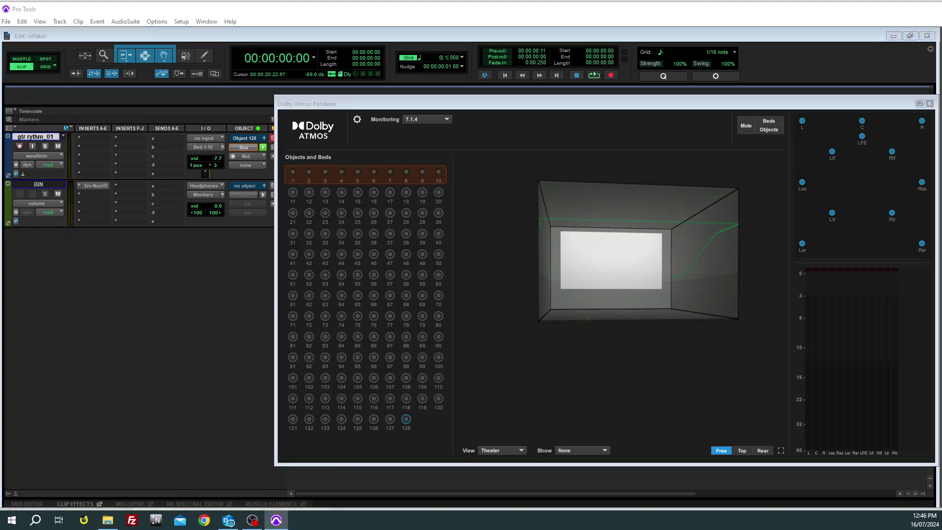
Step: In New Tracks, set up a Basic Folder row and a 7.1 Aux Input row
{"action": "key", "text": "ctrl+shift+n"}
{"action": "left_click_drag", "start_coordinate": [422, 322], "coordinate": [462, 219]}
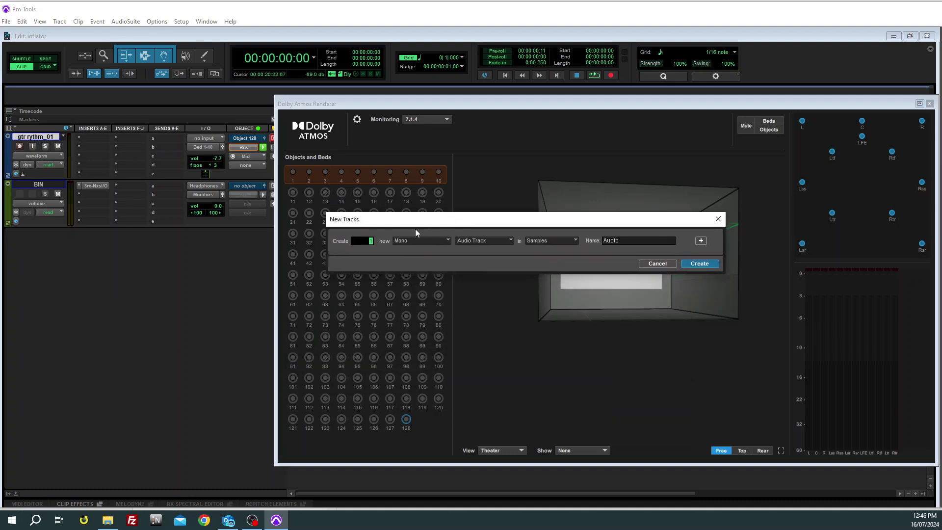
{"action": "left_click", "coordinate": [485, 245]}
{"action": "left_click", "coordinate": [492, 253]}
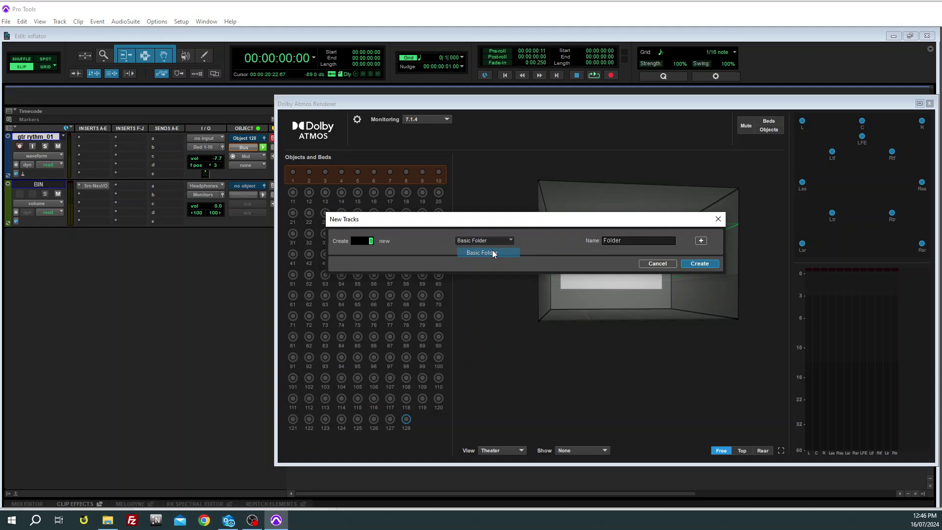
{"action": "left_click", "coordinate": [700, 241]}
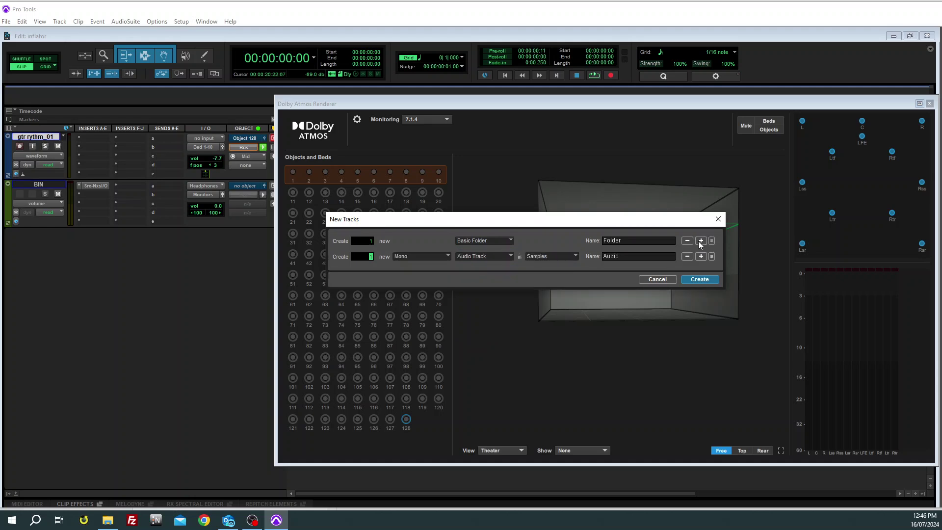
{"action": "left_click", "coordinate": [432, 256]}
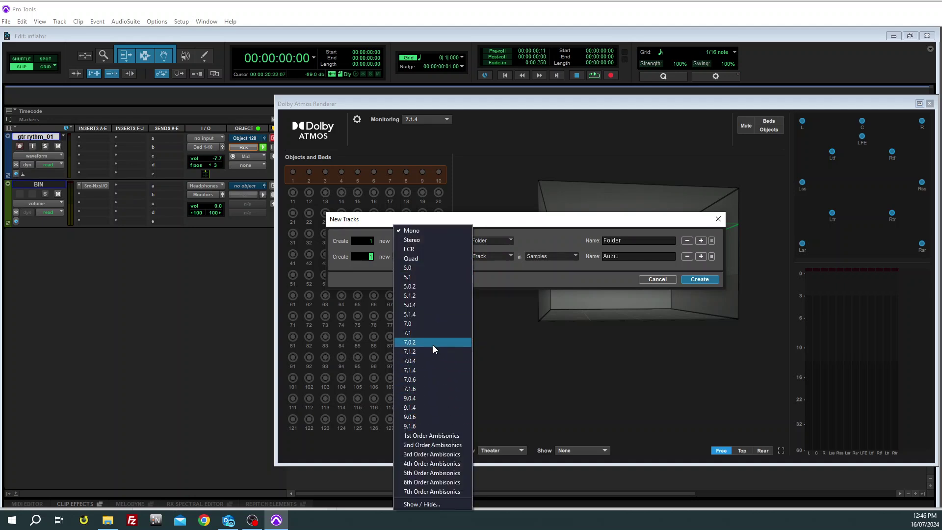
{"action": "left_click", "coordinate": [431, 333]}
{"action": "left_click", "coordinate": [483, 256]}
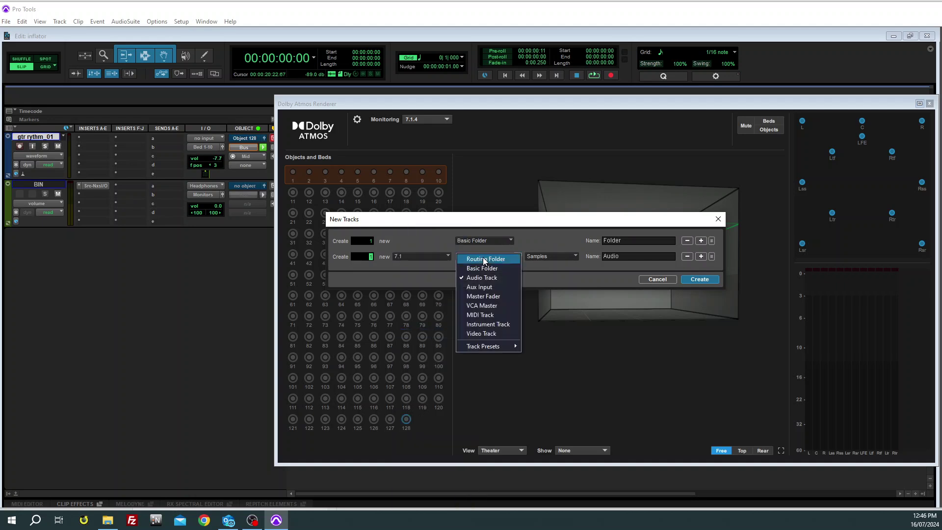
{"action": "left_click", "coordinate": [510, 286]}
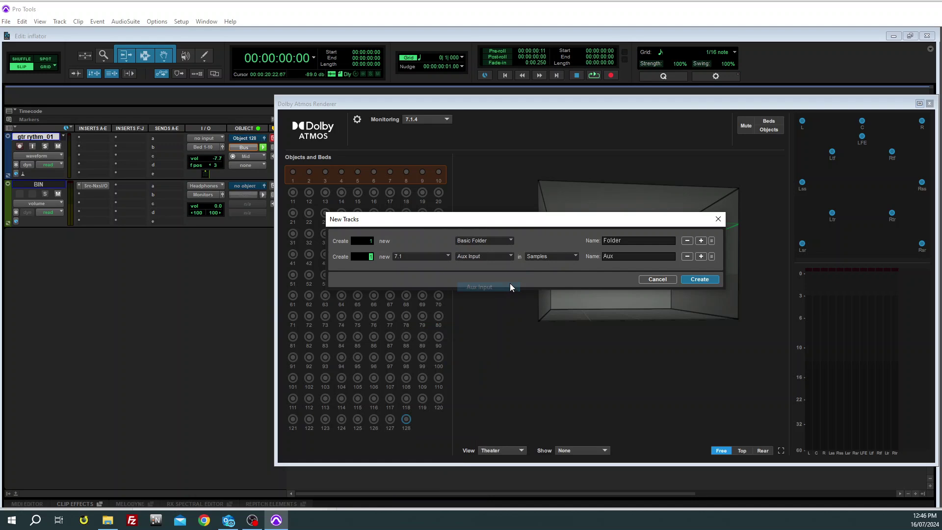
Step: Add a row of 2 Stereo Aux Inputs and create all the tracks
{"action": "left_click", "coordinate": [701, 256]}
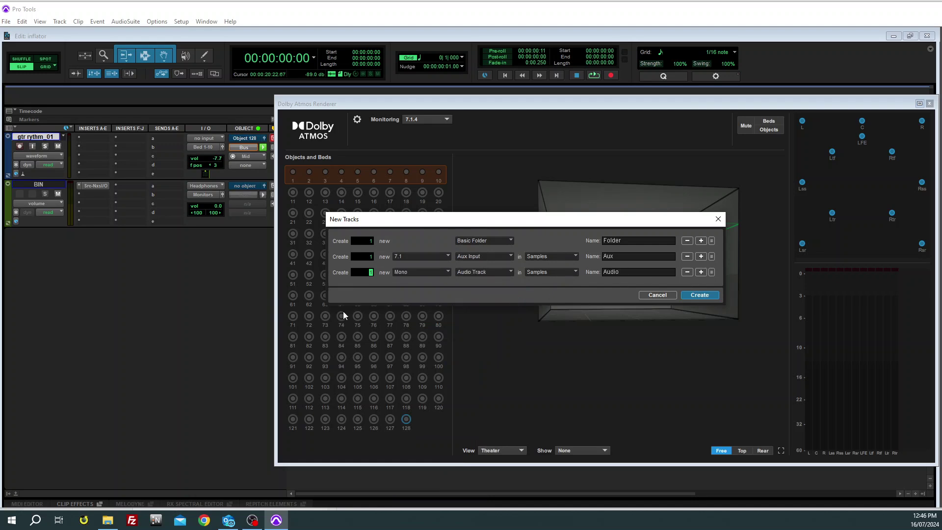
{"action": "left_click", "coordinate": [425, 271]}
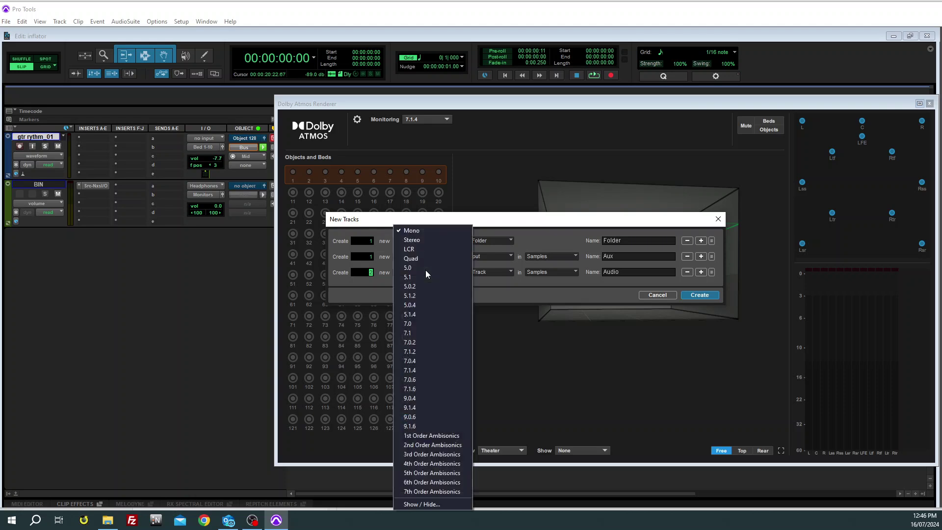
{"action": "left_click", "coordinate": [429, 239]}
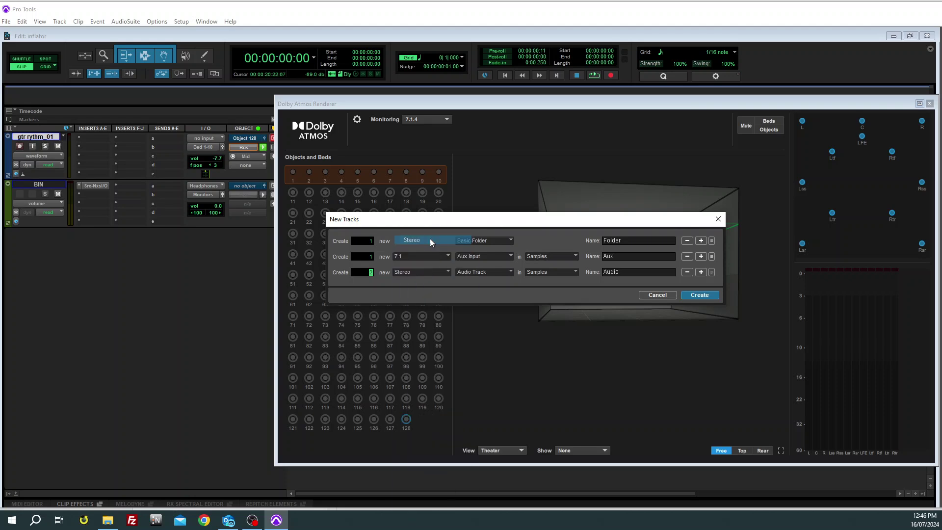
{"action": "left_click", "coordinate": [478, 272]}
{"action": "left_click", "coordinate": [493, 297]}
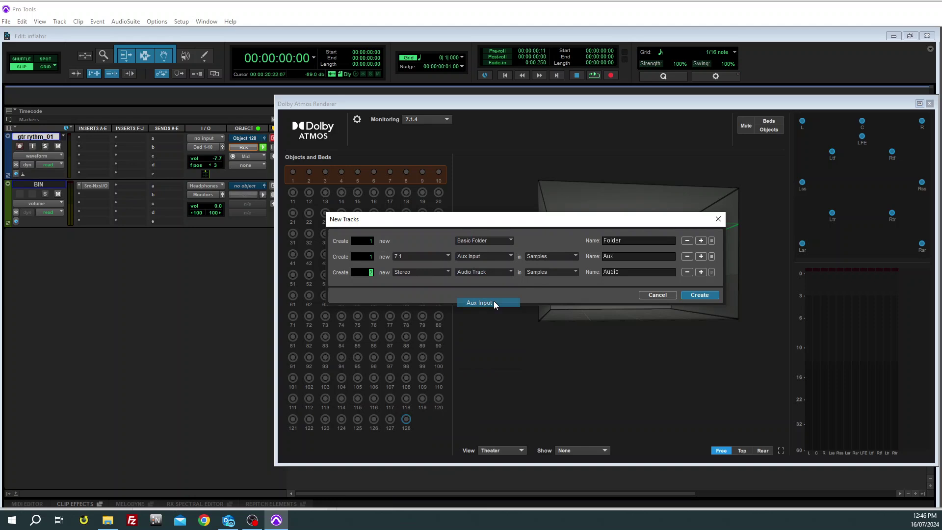
{"action": "left_click", "coordinate": [700, 295]}
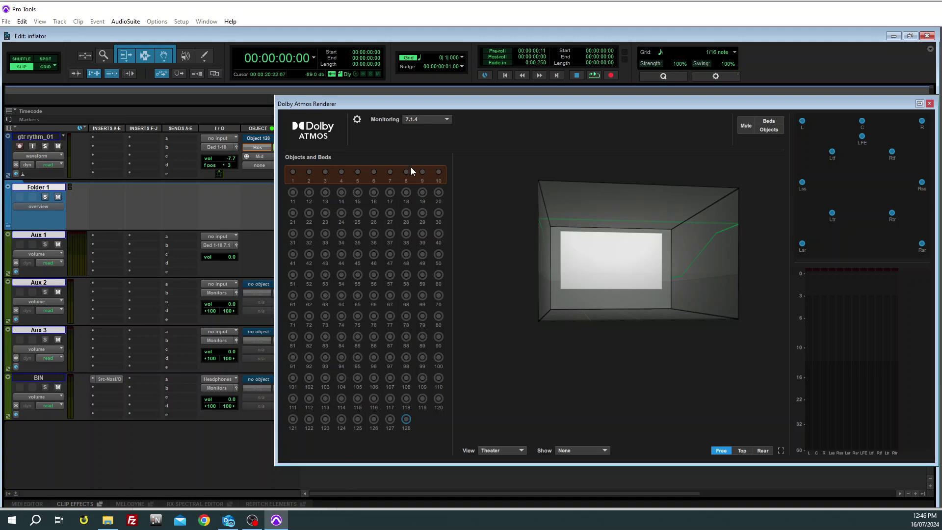
Step: Rename Aux 1, 2 and 3 to '7.1 bed', 'top front' and 'top rear', then select all three
{"action": "left_click_drag", "start_coordinate": [425, 101], "coordinate": [490, 123]}
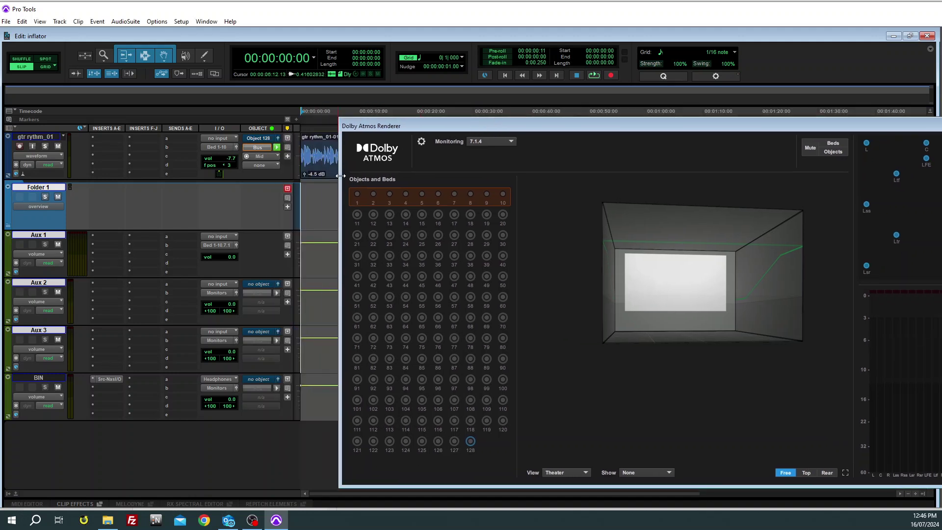
{"action": "left_click", "coordinate": [322, 199]}
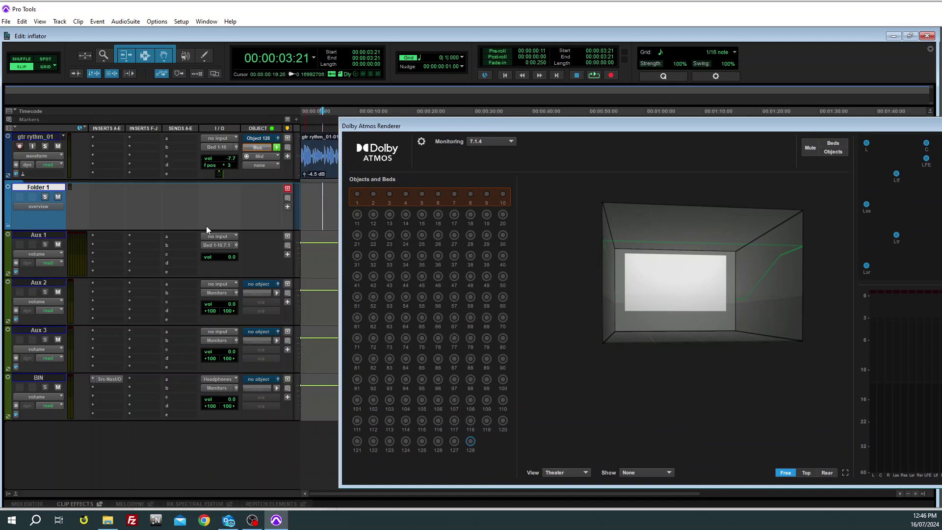
{"action": "left_click", "coordinate": [40, 237]}
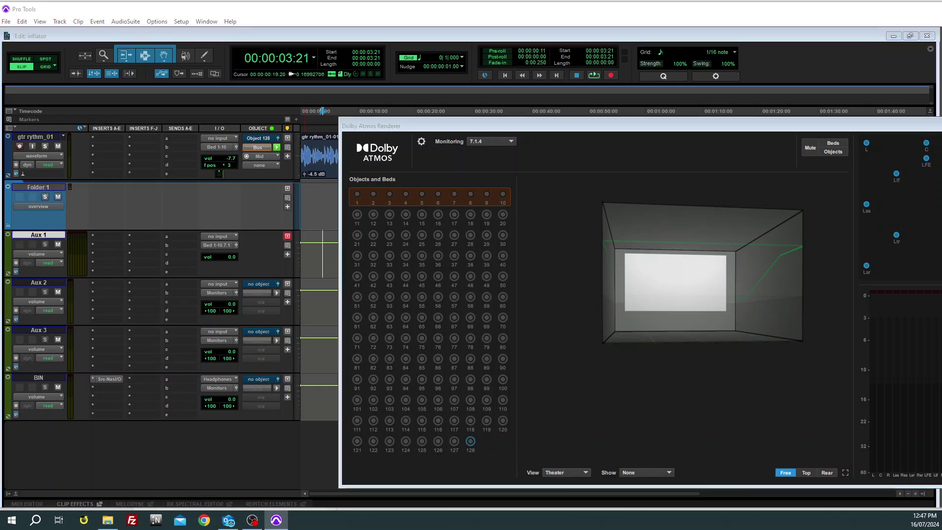
{"action": "key", "text": "Return"}
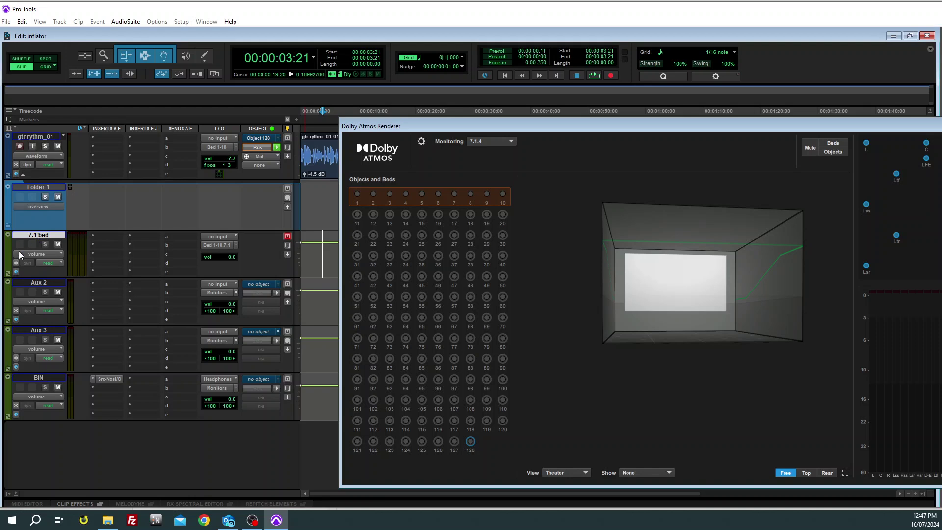
{"action": "double_click", "coordinate": [47, 283]}
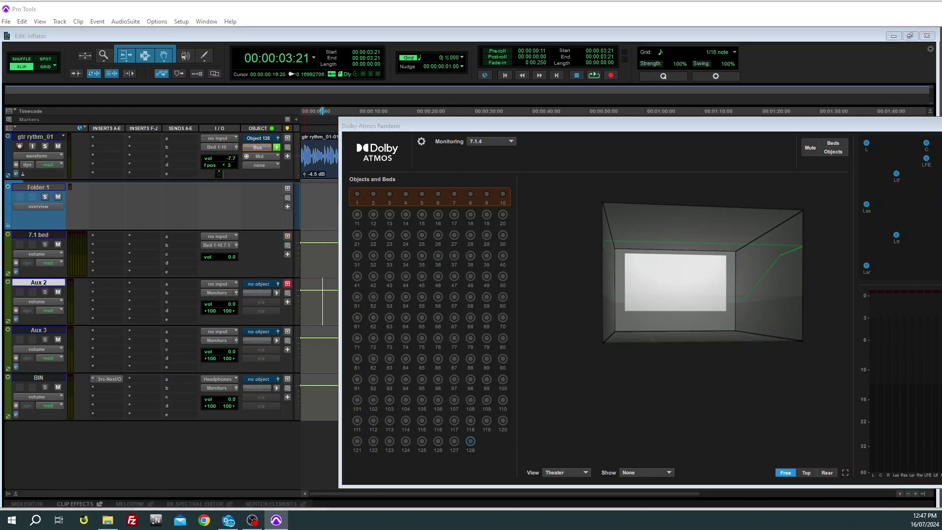
{"action": "type", "text": "top front"}
{"action": "key", "text": "Return"}
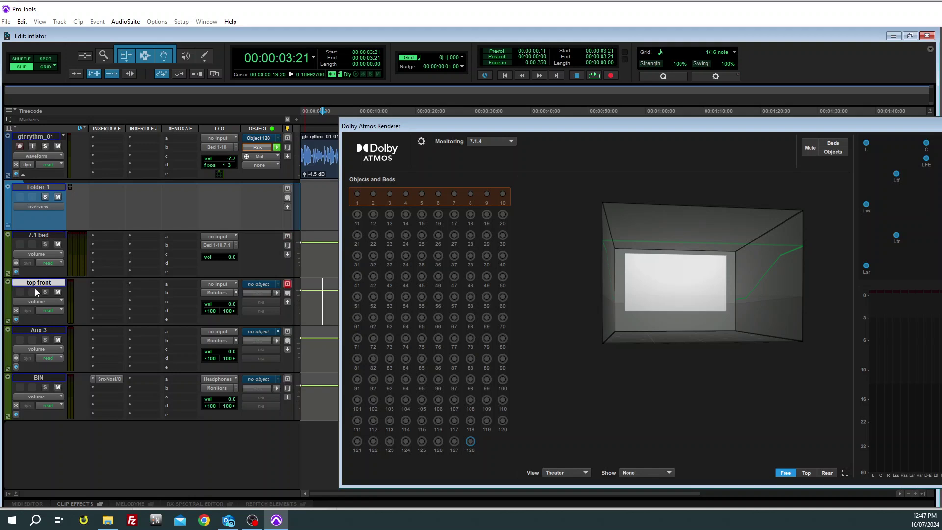
{"action": "left_click", "coordinate": [32, 334]}
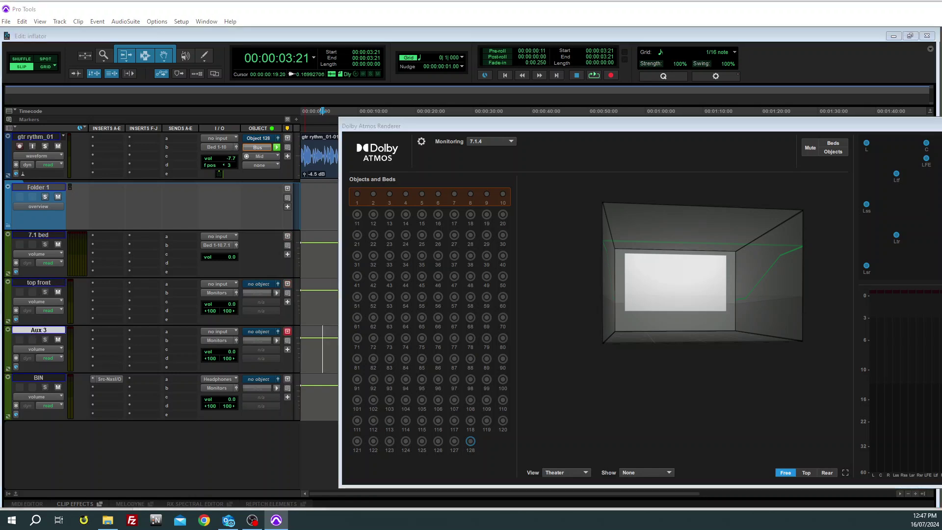
{"action": "type", "text": "top rear"}
{"action": "key", "text": "Return"}
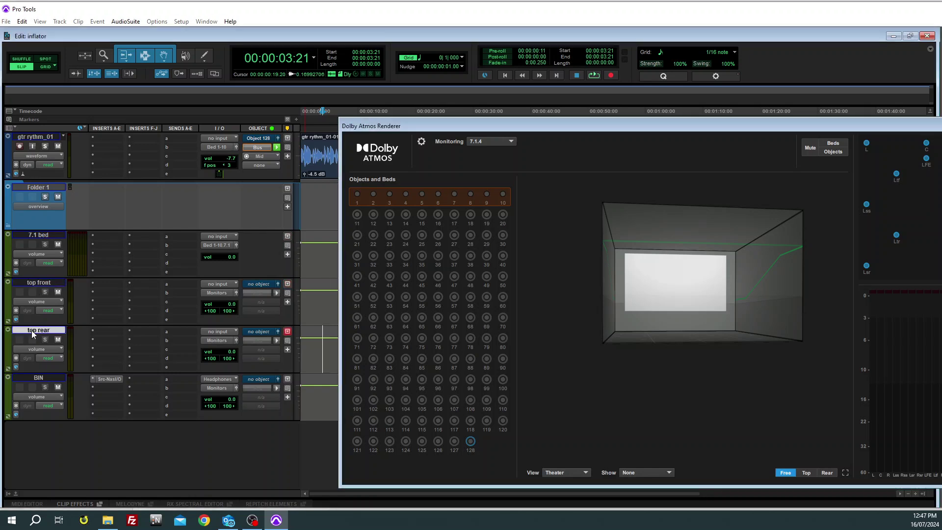
{"action": "left_click", "coordinate": [40, 237], "text": "shift"}
Step: Nest the three aux tracks in Folder 1, rename it '7.1.4 bed', and save it as a track preset
{"action": "left_click_drag", "start_coordinate": [40, 237], "coordinate": [38, 202]}
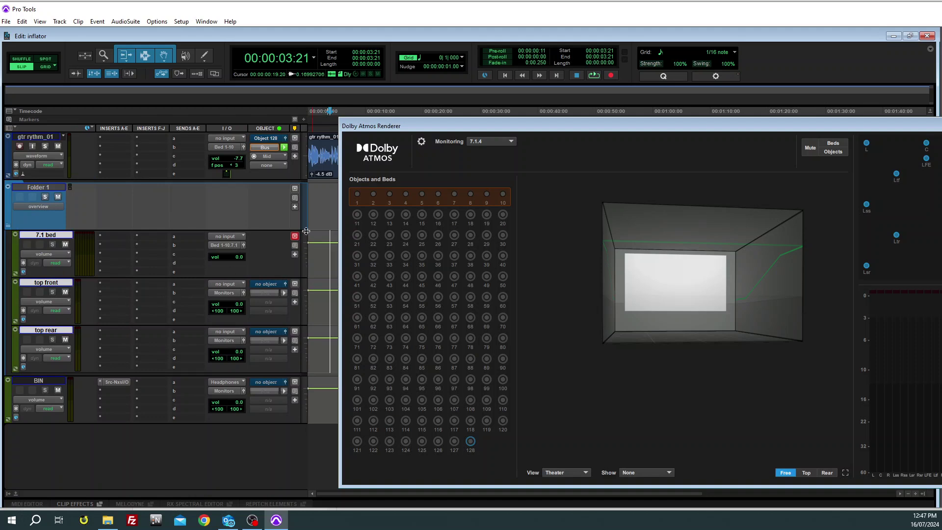
{"action": "left_click", "coordinate": [54, 187]}
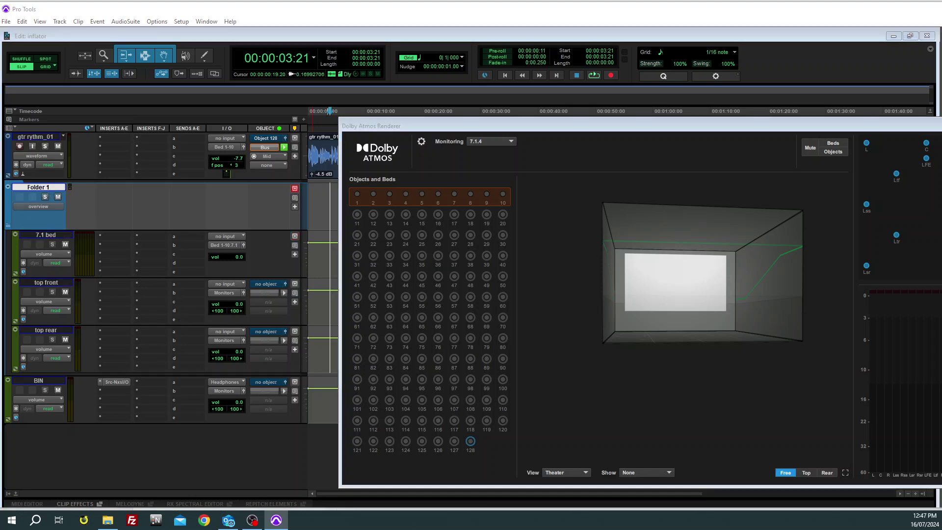
{"action": "type", "text": "7.1.4 bed"}
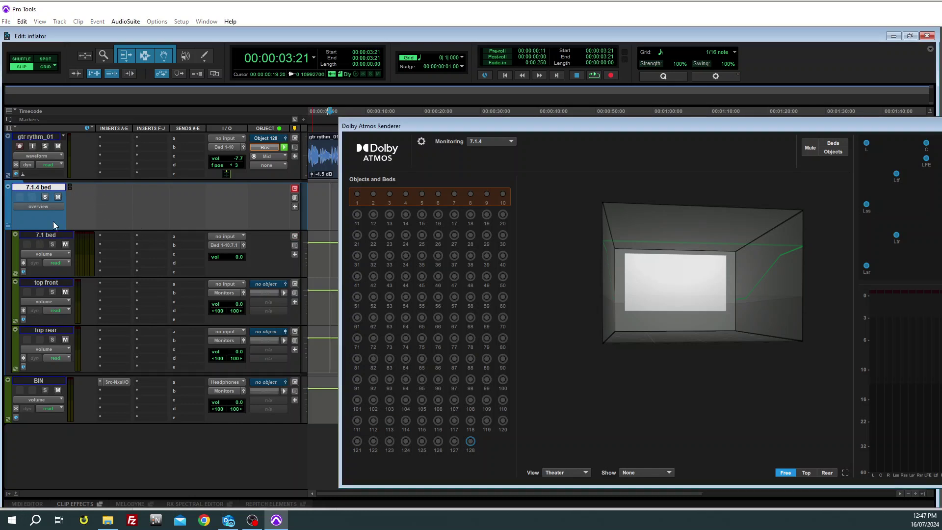
{"action": "right_click", "coordinate": [48, 188]}
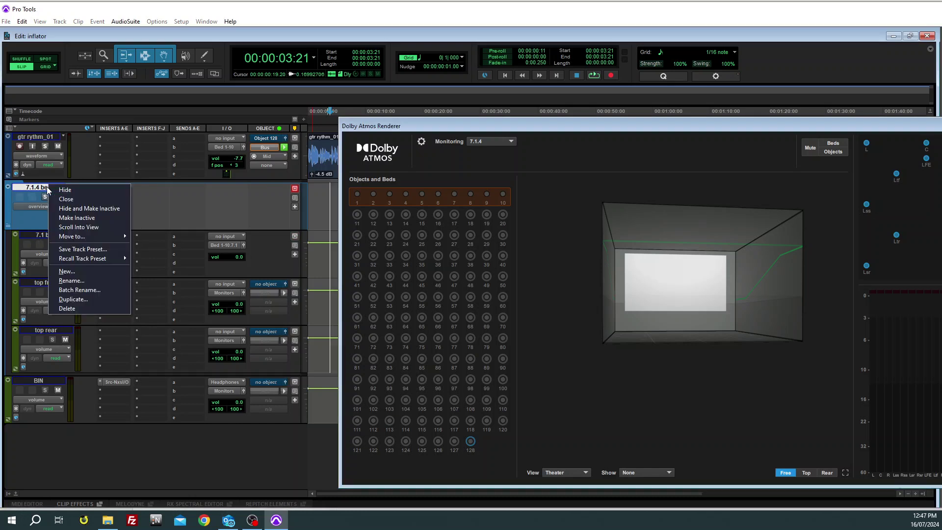
{"action": "left_click", "coordinate": [100, 250]}
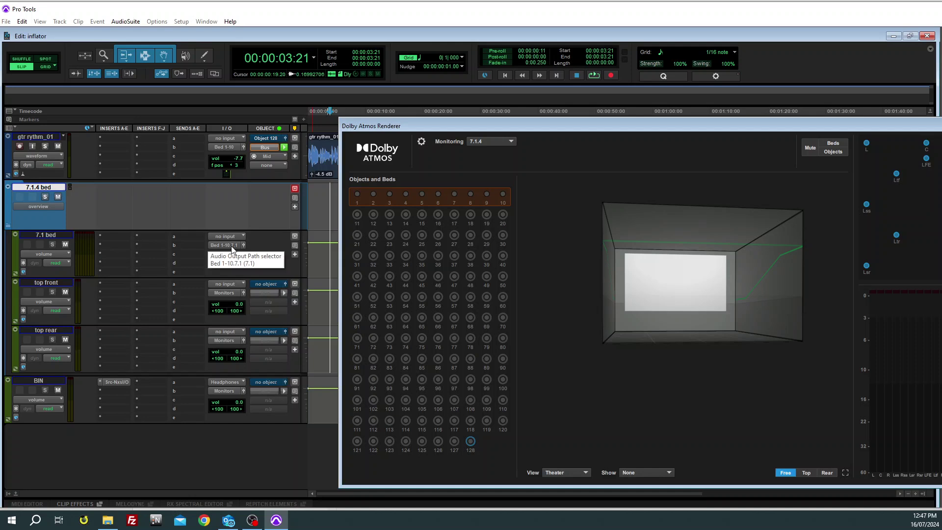
Step: Route the 7.1 bed aux's output to the Atmos renderer Bed 1-10 (7.1)
{"action": "left_click", "coordinate": [232, 246]}
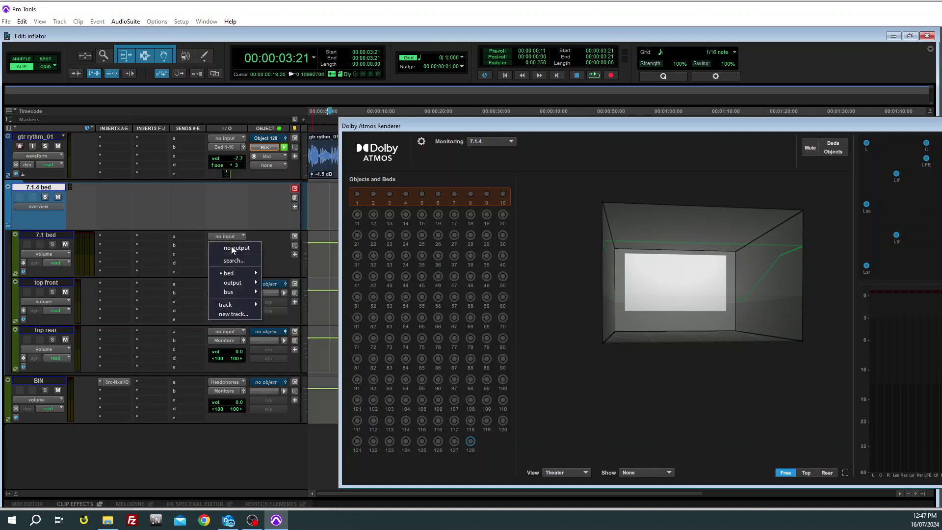
{"action": "mouse_move", "coordinate": [234, 274]}
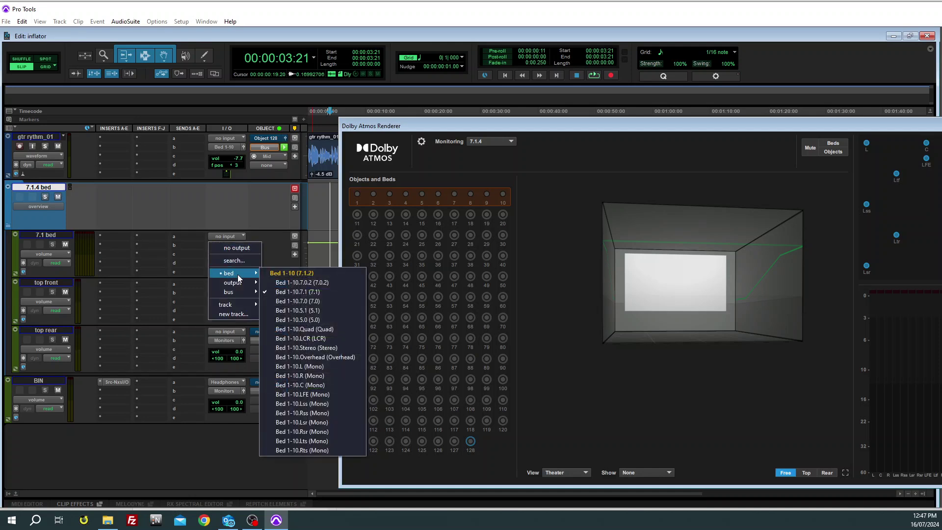
{"action": "left_click", "coordinate": [289, 272]}
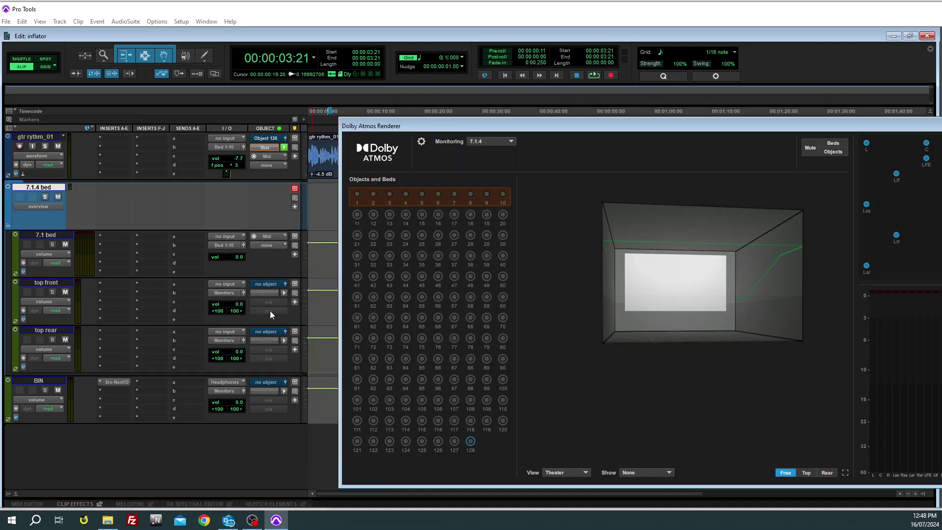
Step: Assign top front to Object 11-12 and top rear to Object 13-14, both in Object mode
{"action": "left_click", "coordinate": [263, 284]}
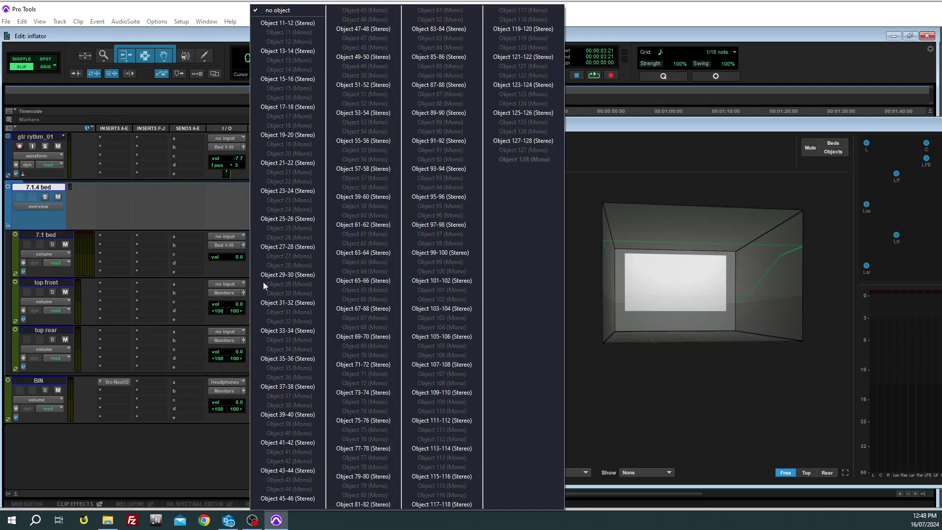
{"action": "left_click", "coordinate": [272, 22]}
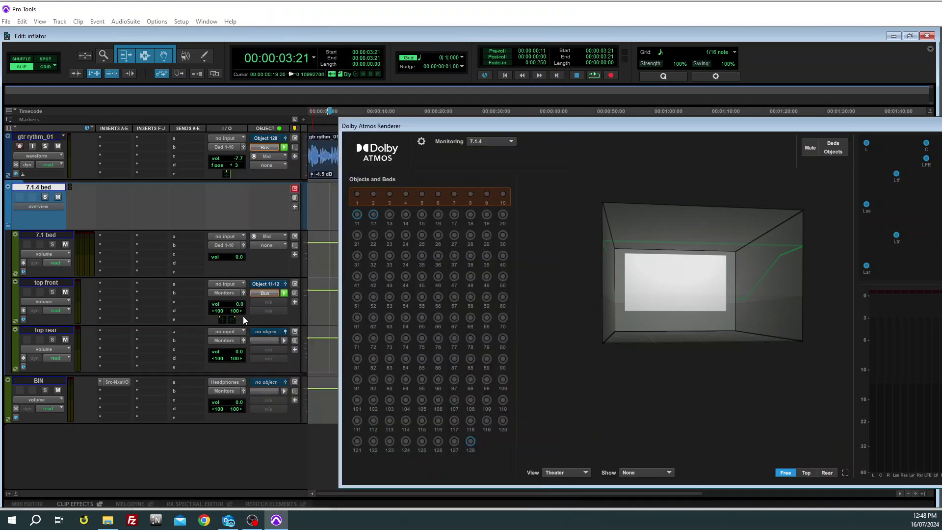
{"action": "left_click", "coordinate": [267, 332]}
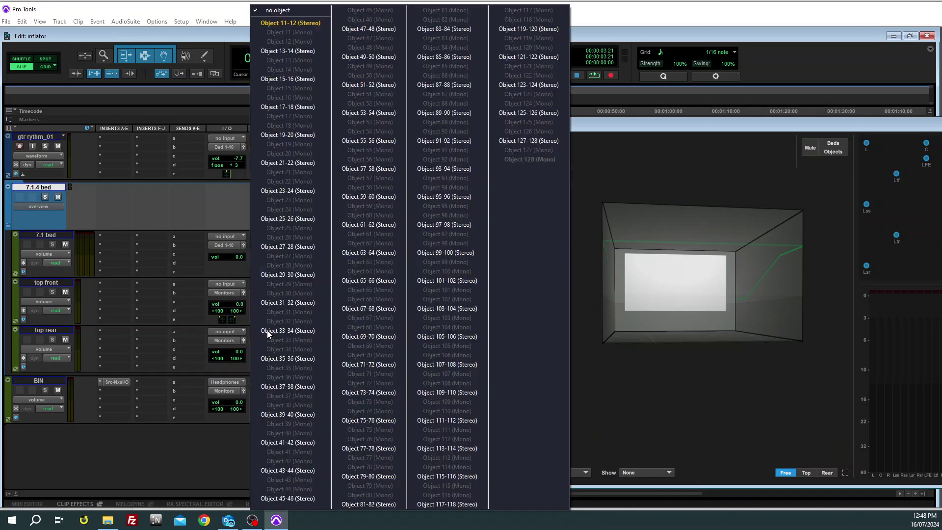
{"action": "left_click", "coordinate": [290, 51]}
{"action": "left_click", "coordinate": [263, 292]}
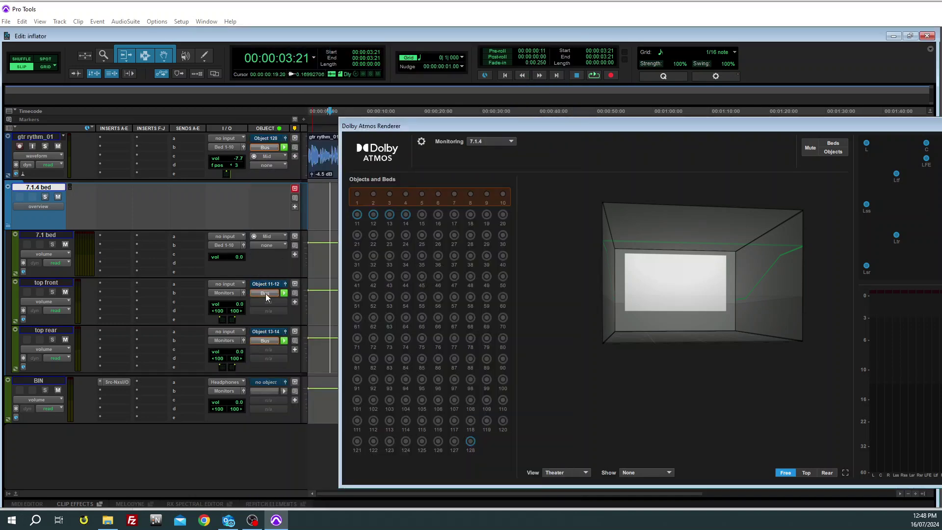
{"action": "left_click", "coordinate": [268, 339]}
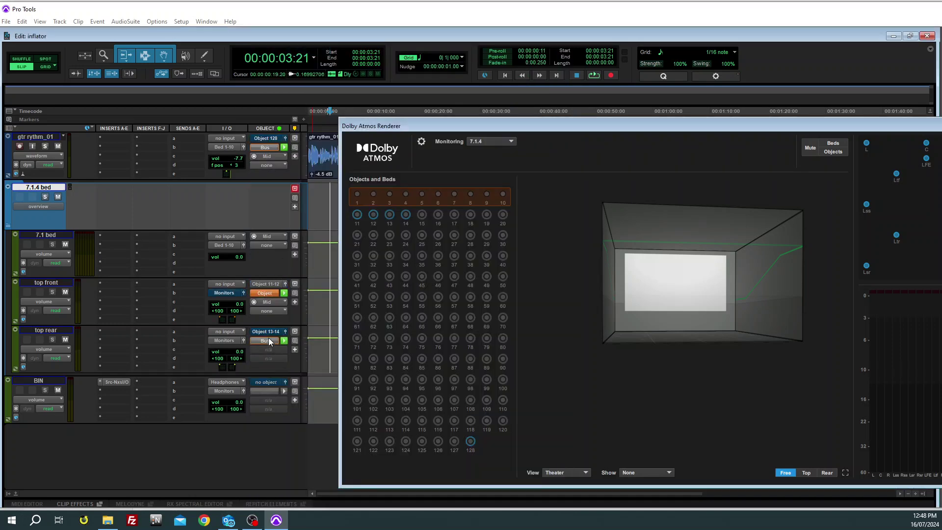
Step: Link top front's stereo panners and raise its height to 100
{"action": "left_click", "coordinate": [243, 291]}
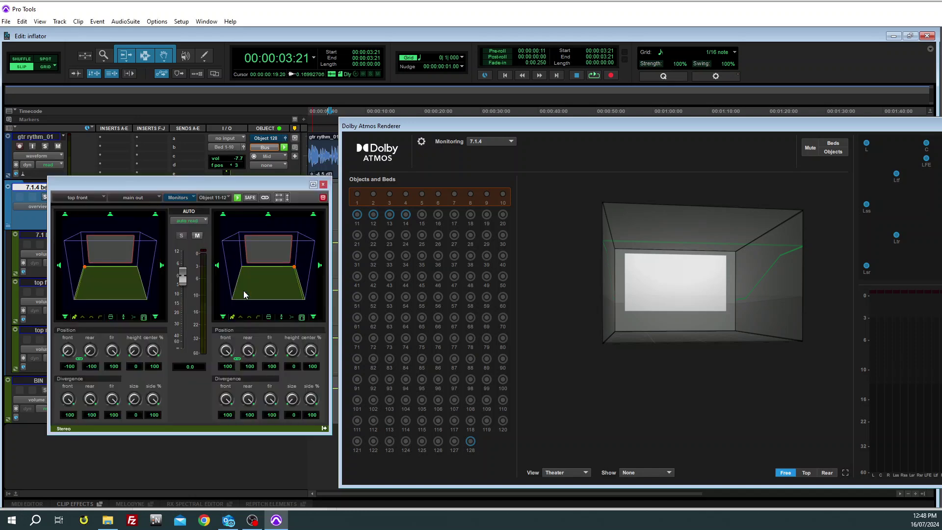
{"action": "left_click", "coordinate": [85, 266]}
{"action": "left_click", "coordinate": [265, 198]}
{"action": "left_click_drag", "start_coordinate": [136, 356], "coordinate": [122, 216]}
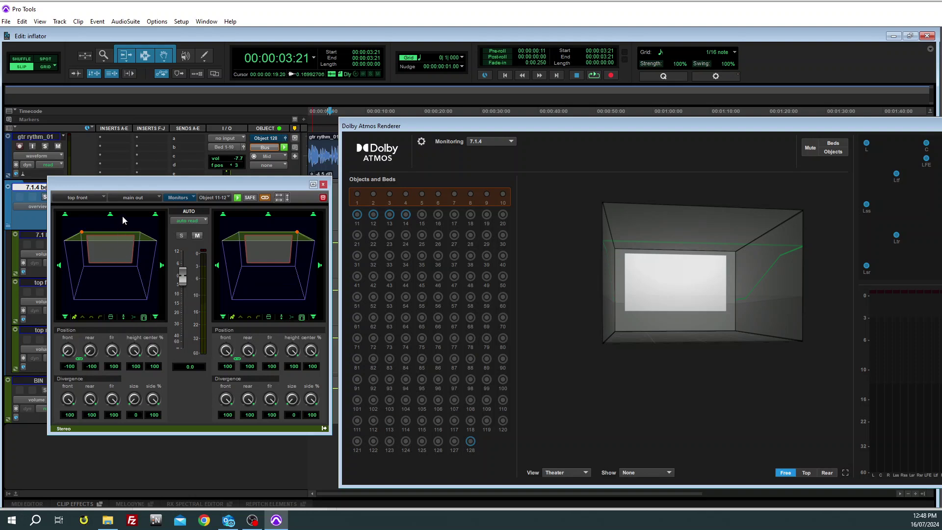
{"action": "left_click", "coordinate": [324, 184]}
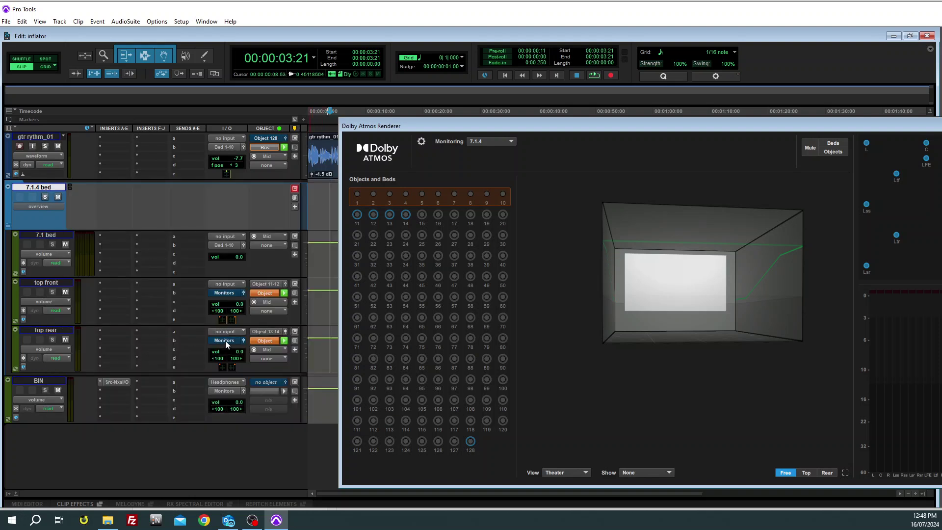
Step: Link top rear's panners, pan it fully rear (f/r -100) with height 100
{"action": "left_click", "coordinate": [243, 340]}
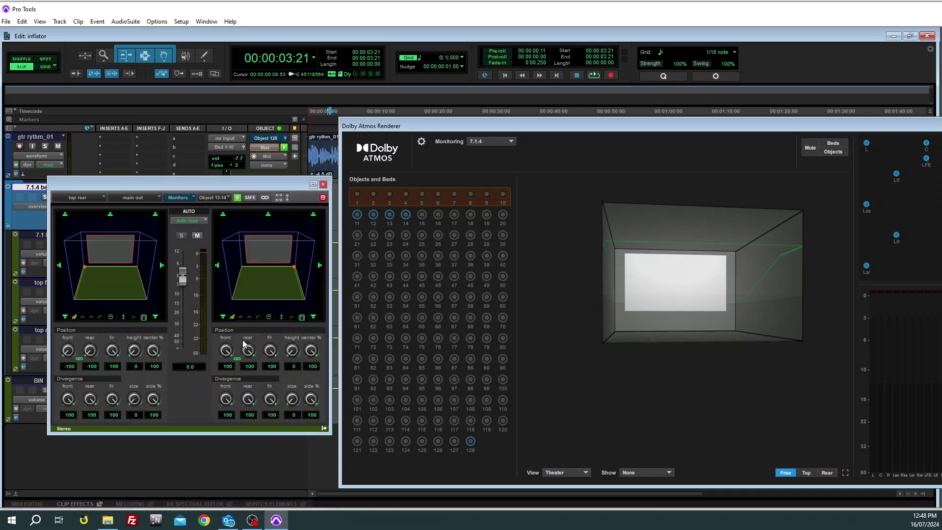
{"action": "left_click", "coordinate": [264, 198]}
{"action": "left_click_drag", "start_coordinate": [112, 351], "coordinate": [123, 442]}
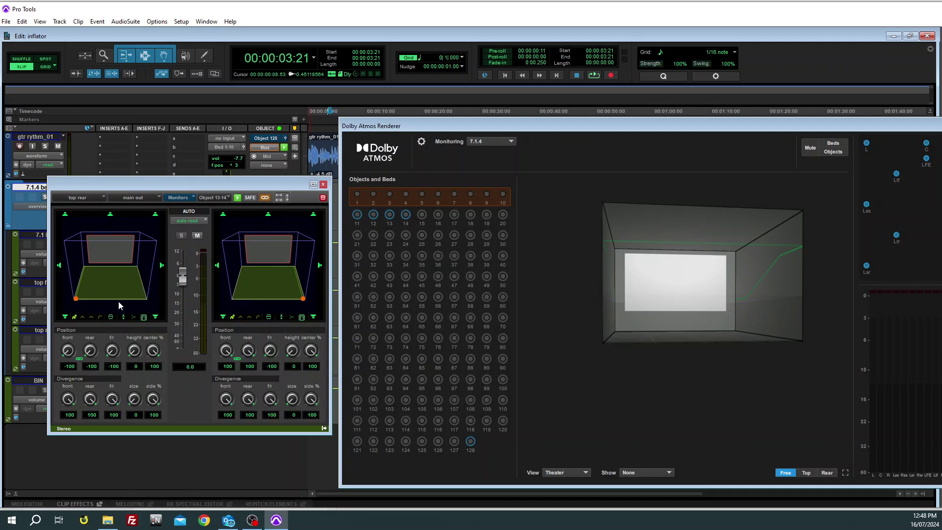
{"action": "left_click_drag", "start_coordinate": [127, 343], "coordinate": [93, 204]}
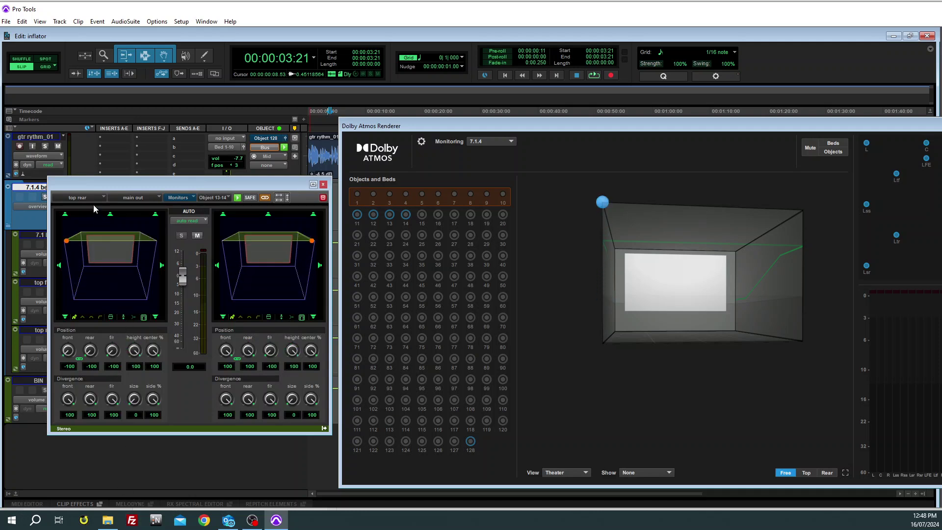
{"action": "left_click", "coordinate": [324, 185]}
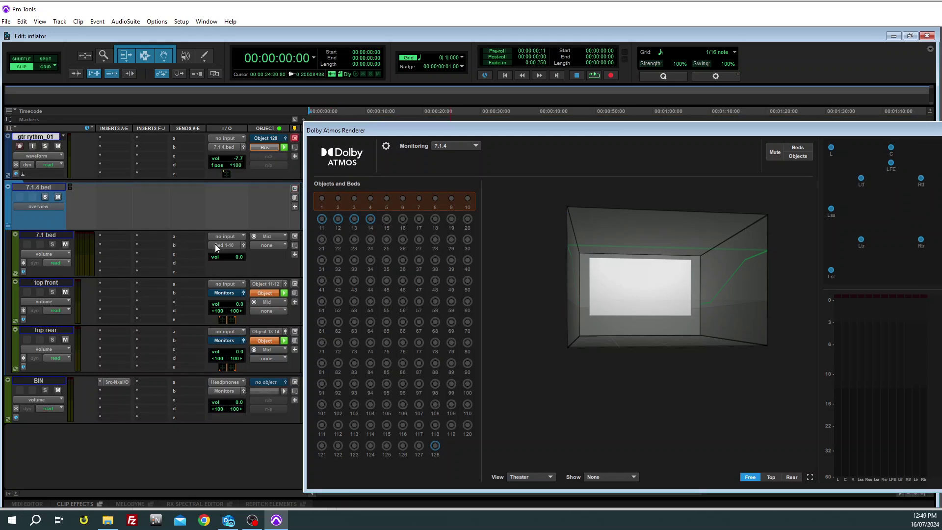
Step: Feed the 7.1 bed, top front and top rear auxes from the 7.1 bed 1, top front 1 and top rear 1 buses
{"action": "left_click", "coordinate": [234, 236]}
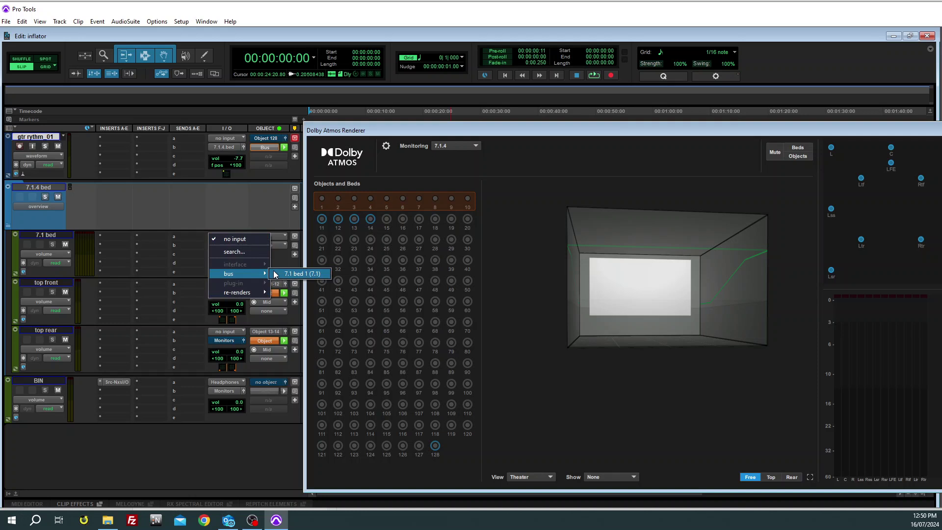
{"action": "left_click", "coordinate": [276, 274]}
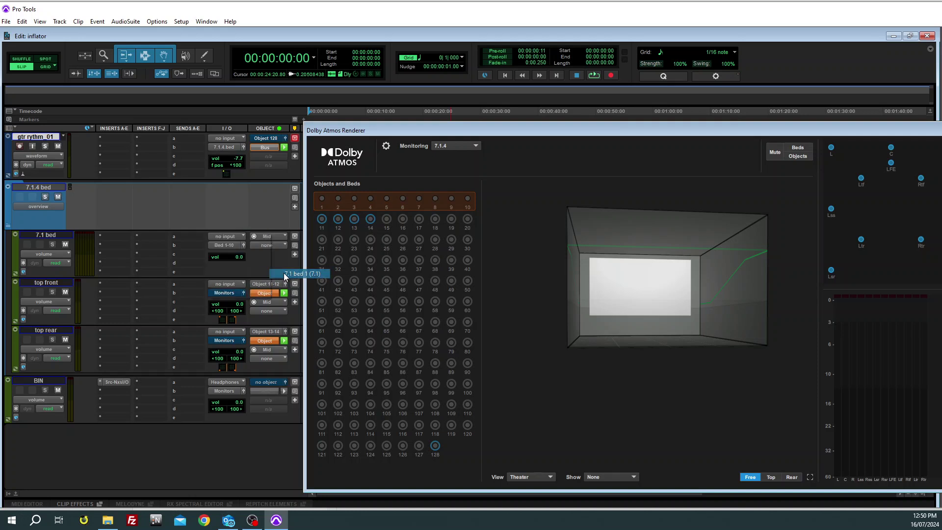
{"action": "left_click", "coordinate": [226, 286]}
{"action": "mouse_move", "coordinate": [242, 322]}
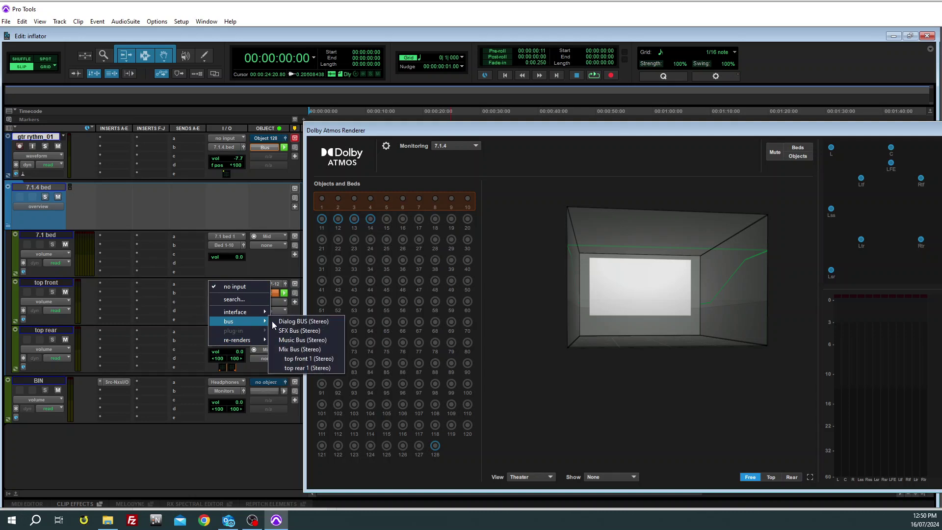
{"action": "left_click", "coordinate": [296, 361]}
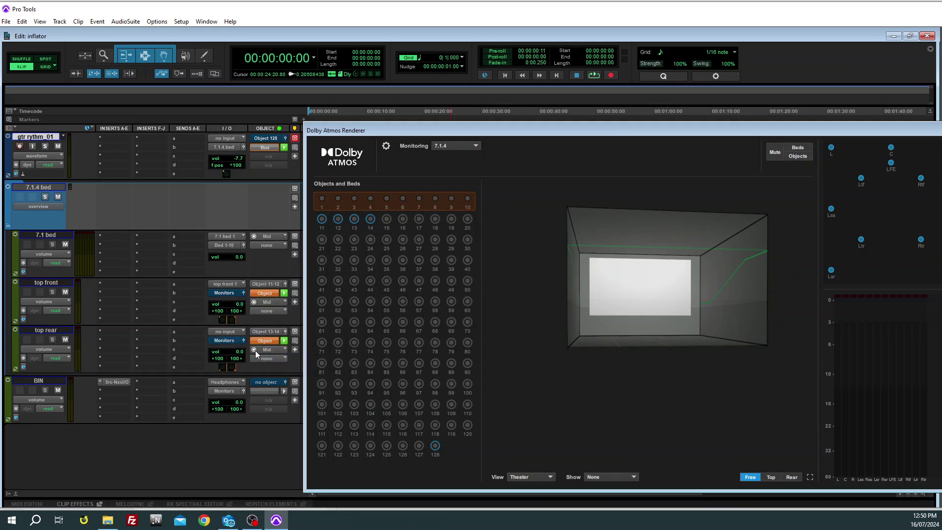
{"action": "left_click", "coordinate": [222, 334]}
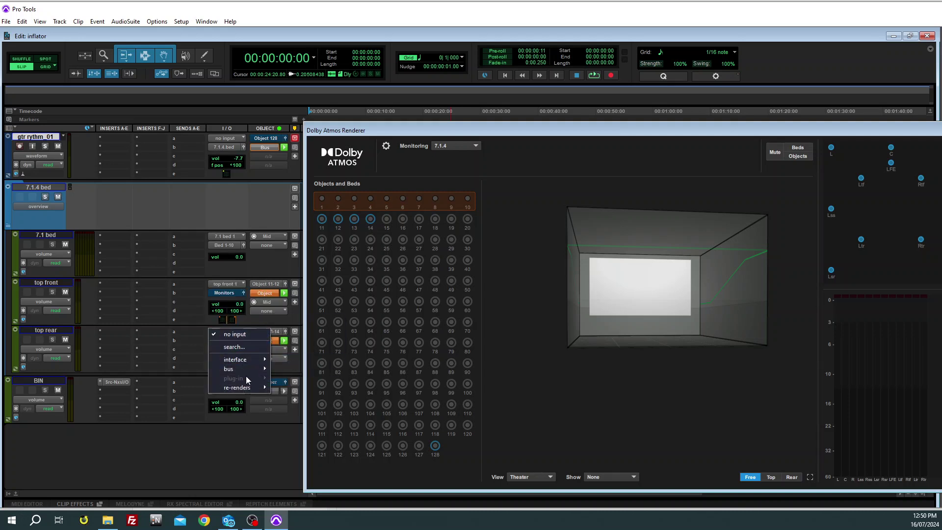
{"action": "mouse_move", "coordinate": [247, 372]}
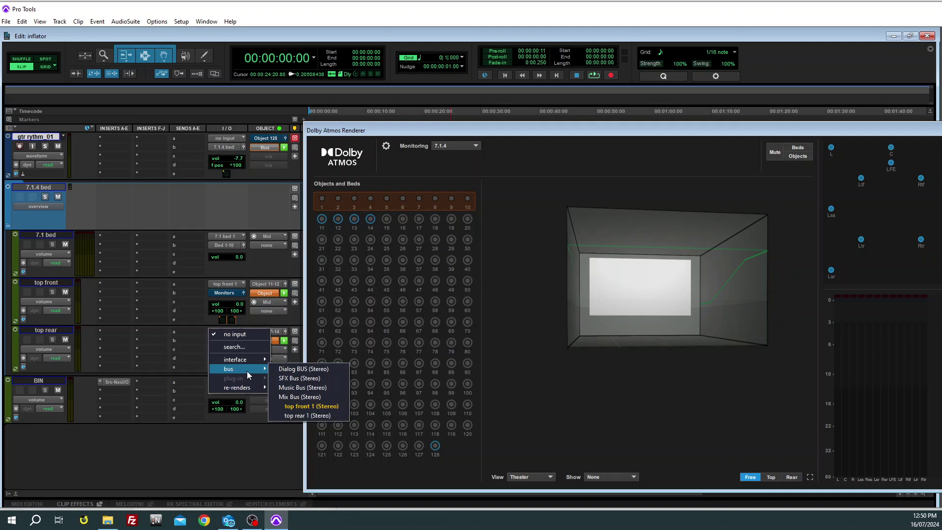
{"action": "left_click", "coordinate": [328, 416]}
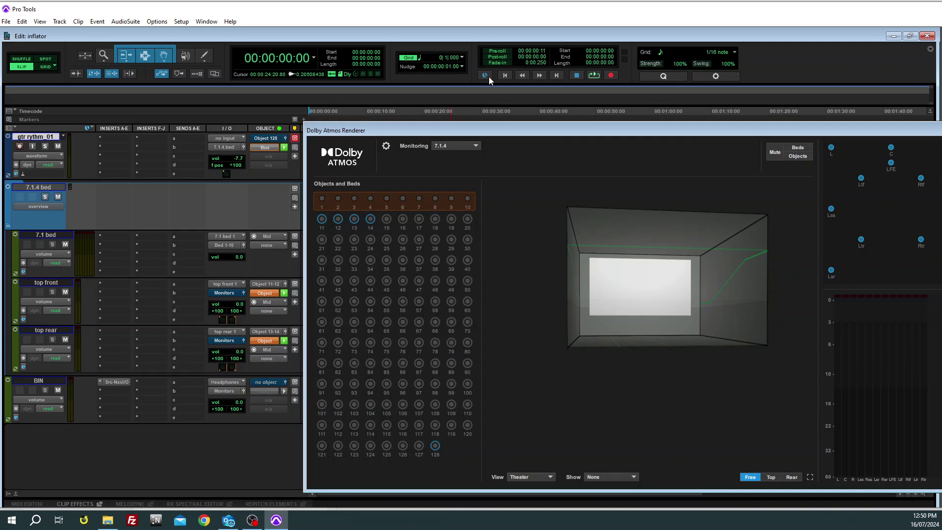
Step: Route gtr rythm_01's output to the 7.1.4.bed (7.1.4) bus instead of renderer Bed 1-10
{"action": "left_click", "coordinate": [224, 145]}
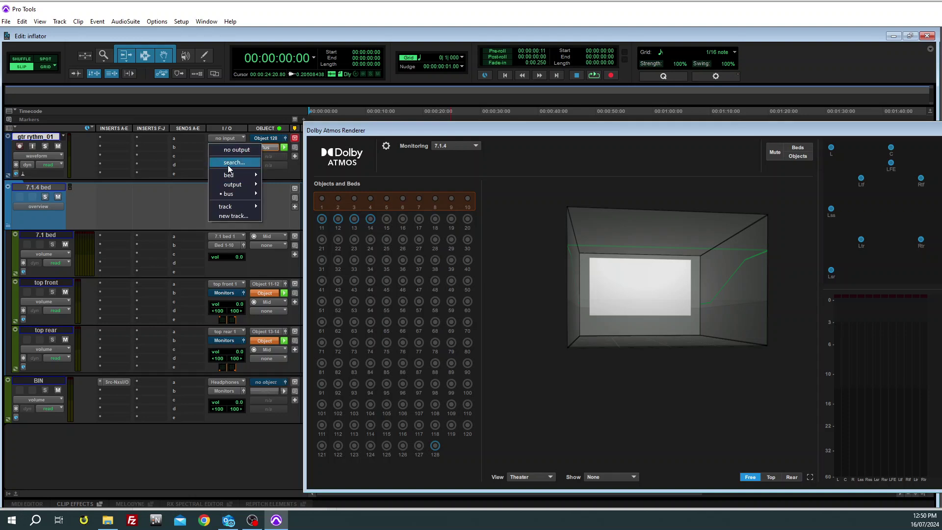
{"action": "left_click", "coordinate": [270, 176]}
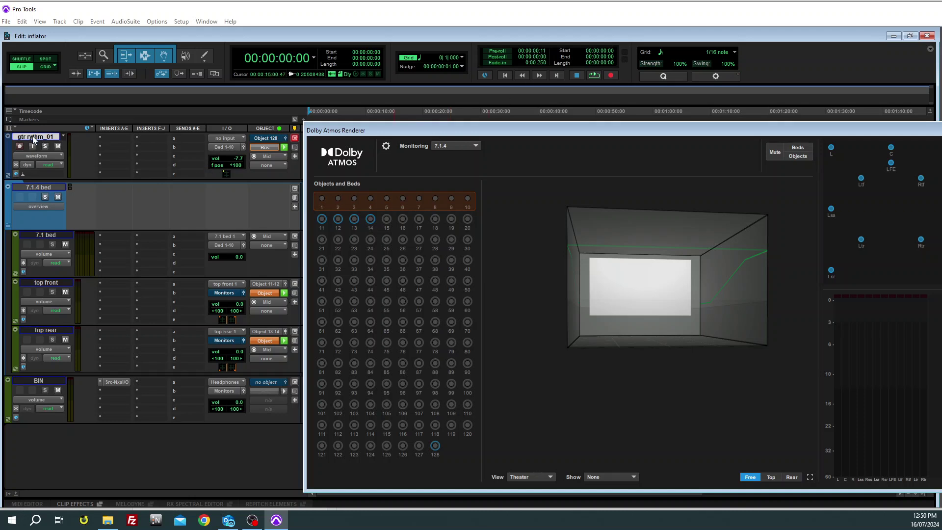
{"action": "left_click", "coordinate": [225, 148]}
{"action": "mouse_move", "coordinate": [225, 175]}
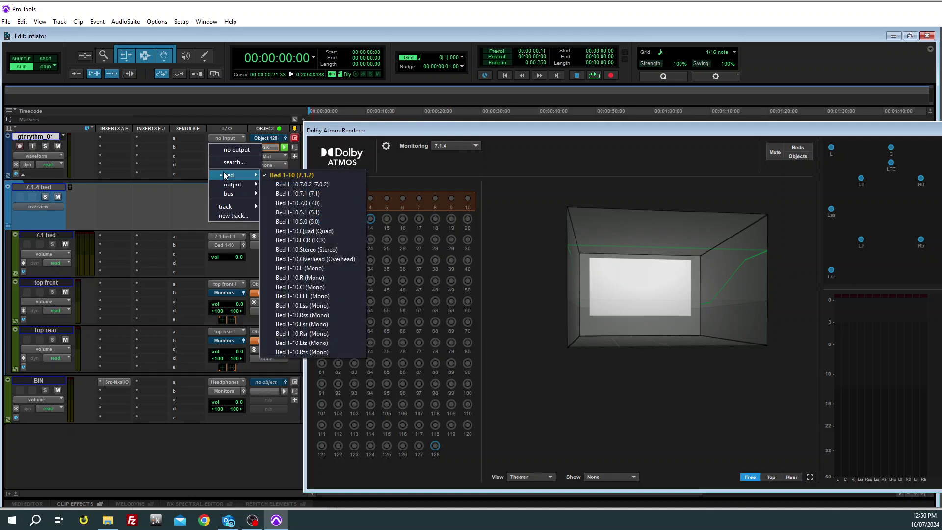
{"action": "mouse_move", "coordinate": [243, 198]}
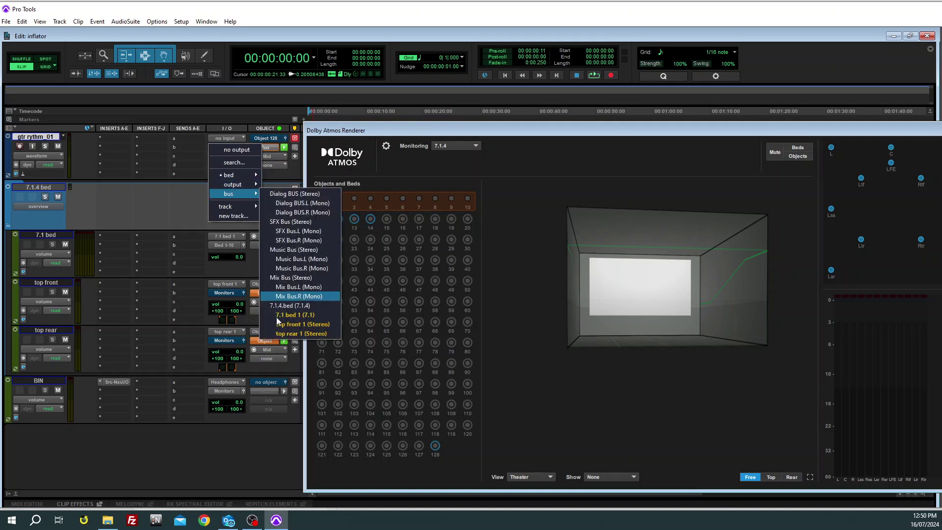
{"action": "left_click", "coordinate": [286, 306]}
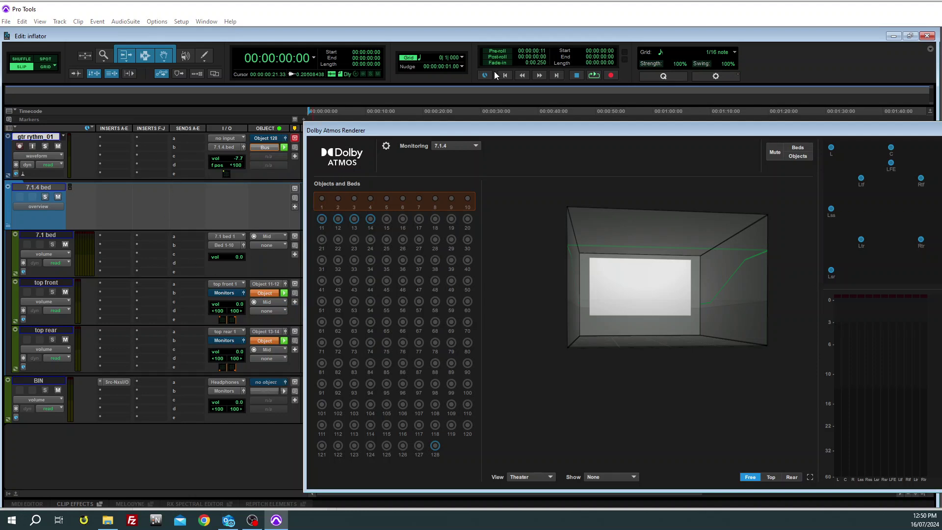
Step: Pan gtr rythm_01 toward centre (front -26, rear -26, f/r 96) while listening to playback
{"action": "left_click", "coordinate": [242, 147]}
{"action": "key", "text": "space"}
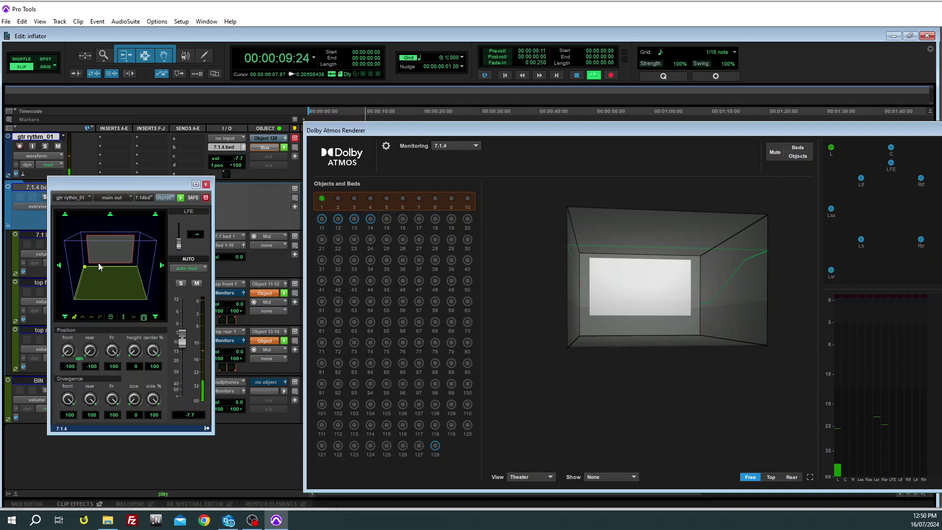
{"action": "mouse_move", "coordinate": [85, 267]}
{"action": "left_mouse_down"}
{"action": "mouse_move", "coordinate": [107, 282]}
{"action": "mouse_move", "coordinate": [97, 279]}
{"action": "left_mouse_up"}
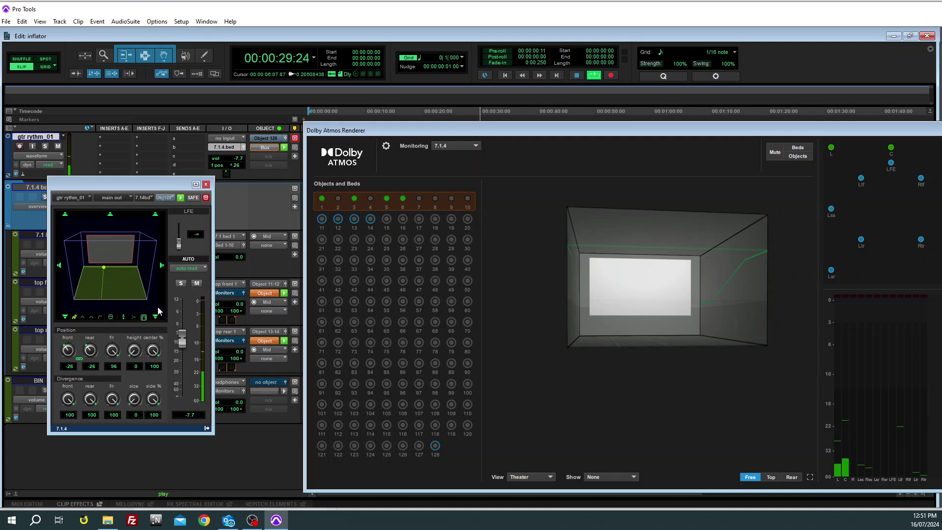
{"action": "left_click", "coordinate": [206, 184]}
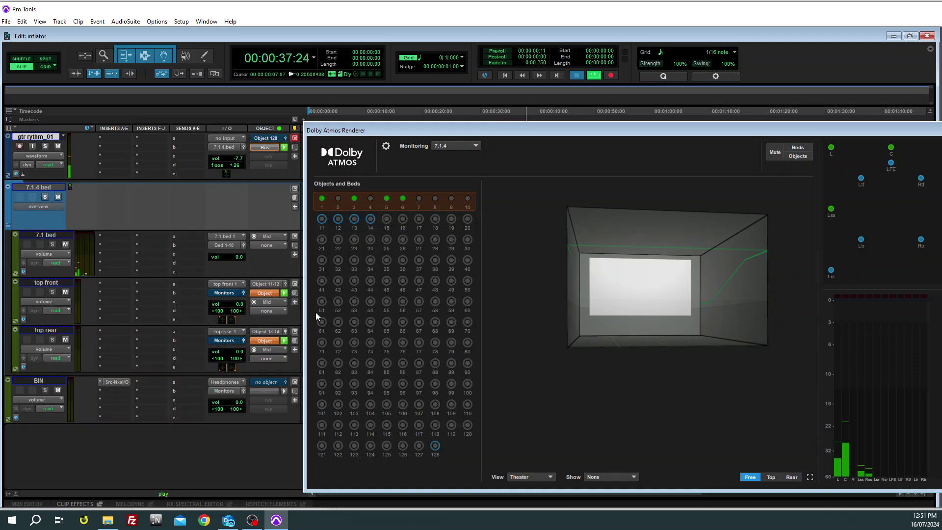
{"action": "key", "text": "space"}
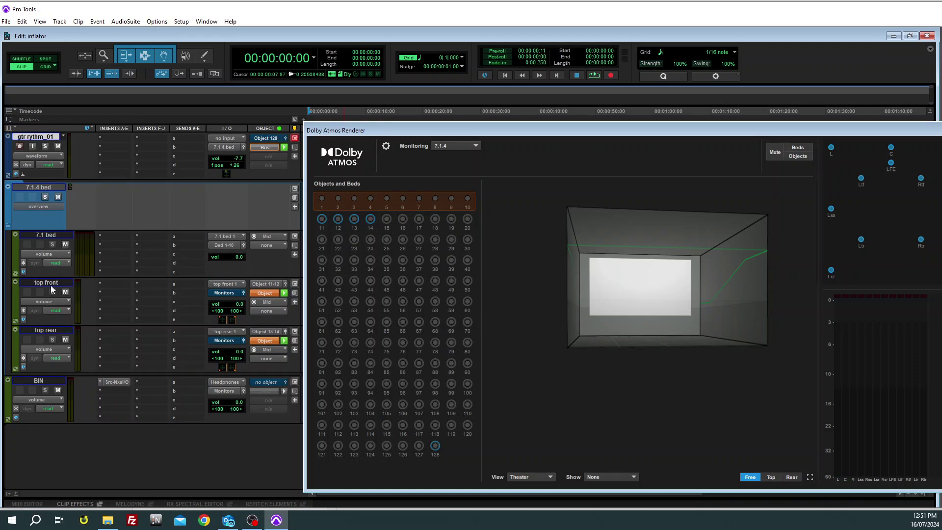
{"action": "left_click", "coordinate": [48, 187]}
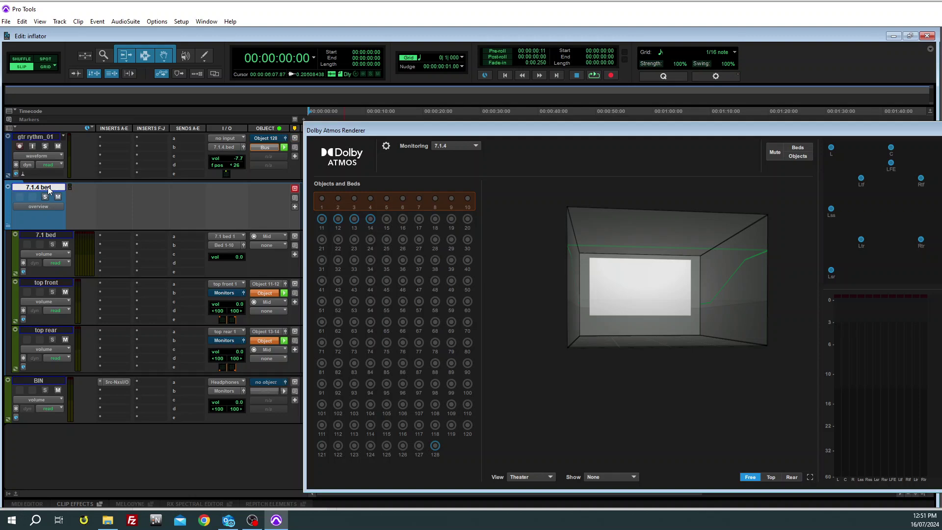
{"action": "right_click", "coordinate": [48, 187]}
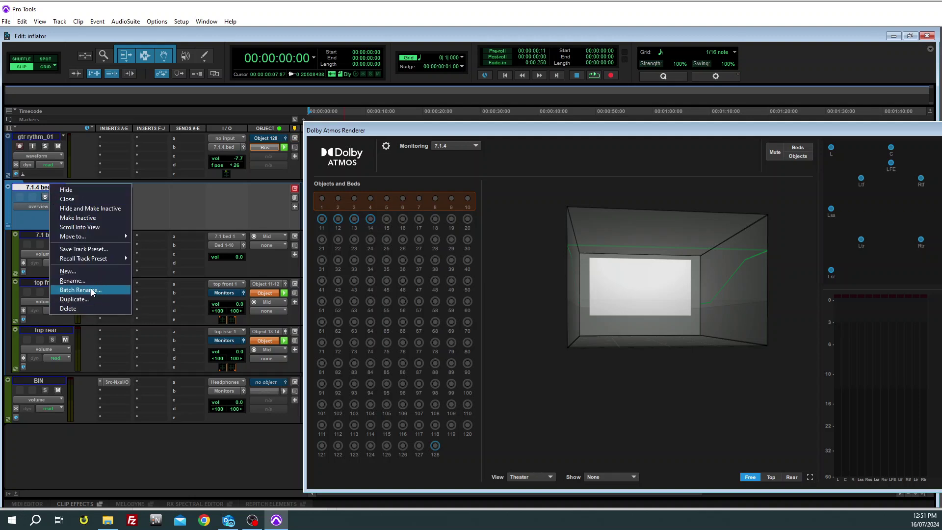
{"action": "left_click", "coordinate": [173, 214]}
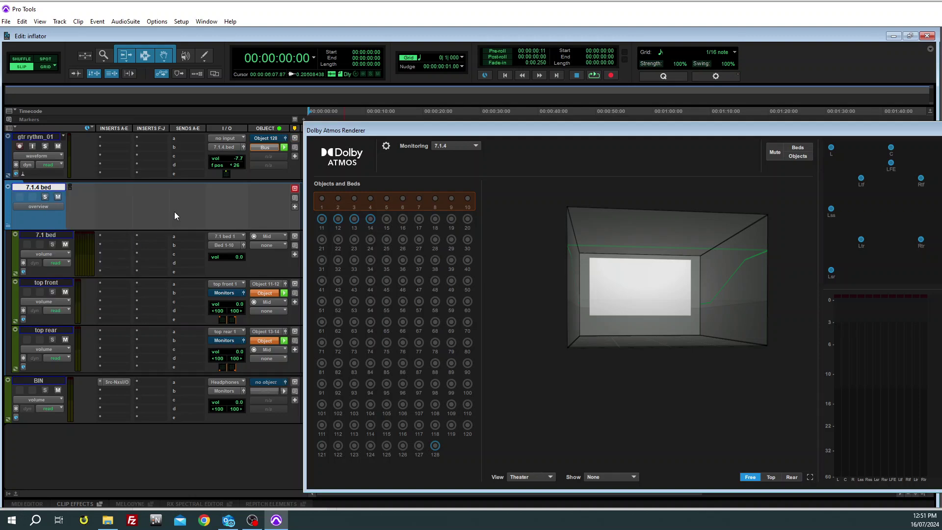
{"action": "left_click", "coordinate": [48, 139]}
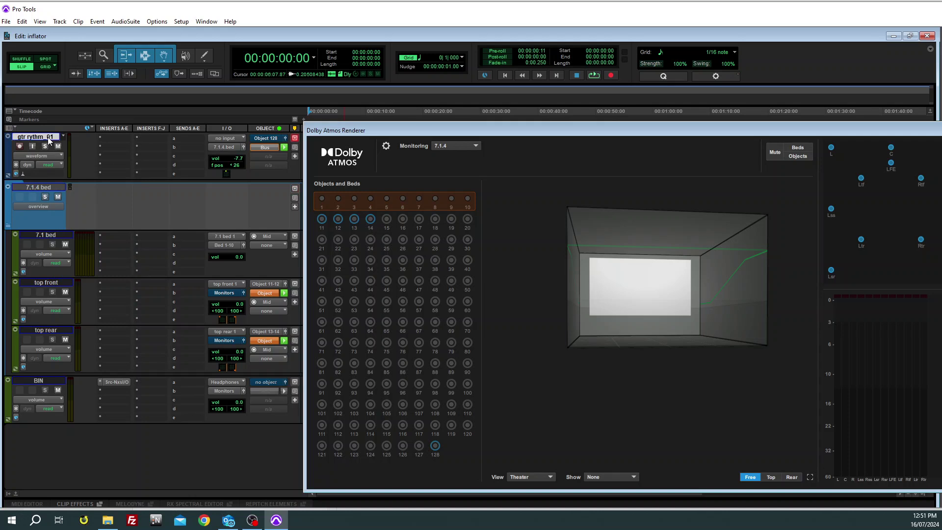
{"action": "double_click", "coordinate": [48, 140]}
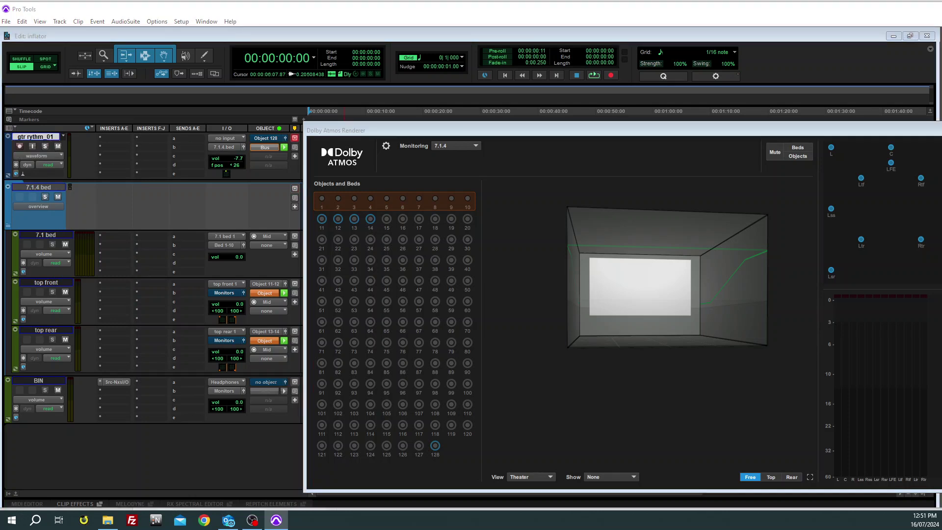
Step: Create a new 7.1.4 Aux Input track, Aux 1
{"action": "key", "text": "ctrl+shift+n"}
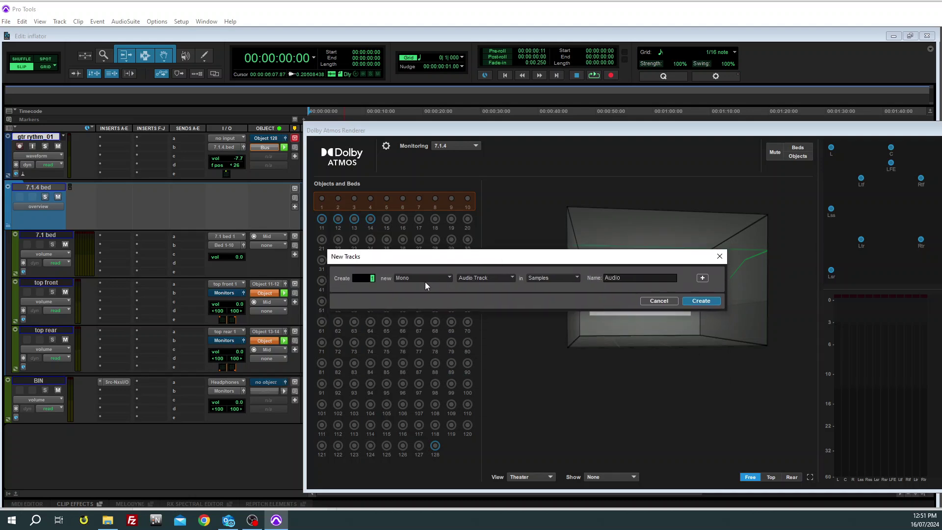
{"action": "left_click", "coordinate": [422, 282]}
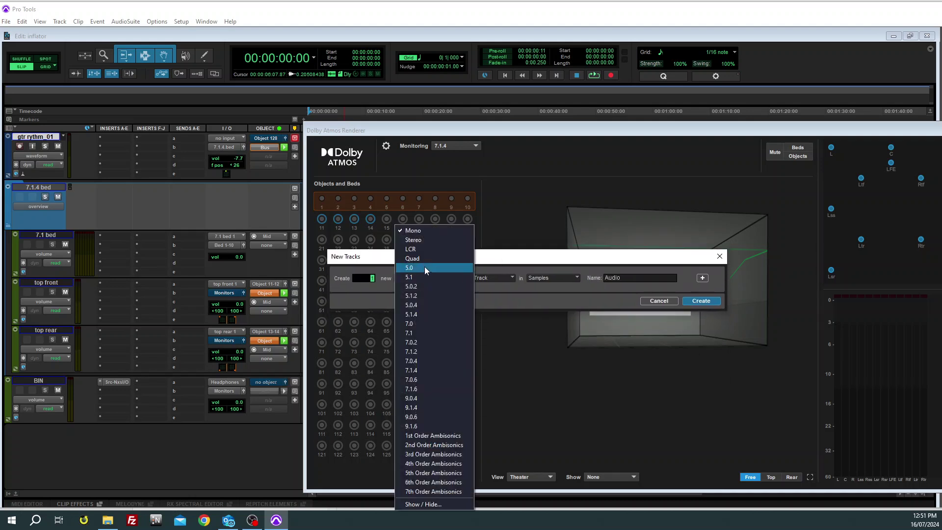
{"action": "left_click", "coordinate": [432, 371]}
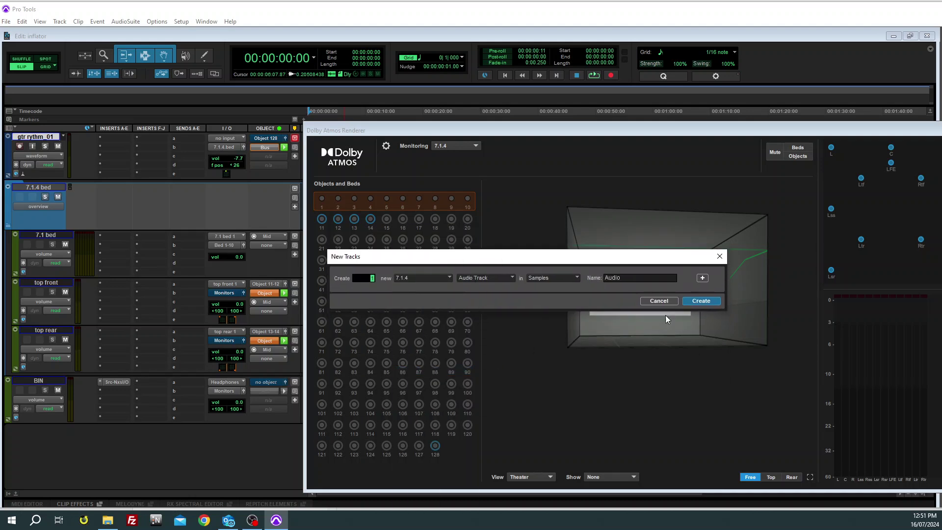
{"action": "left_click", "coordinate": [489, 277]}
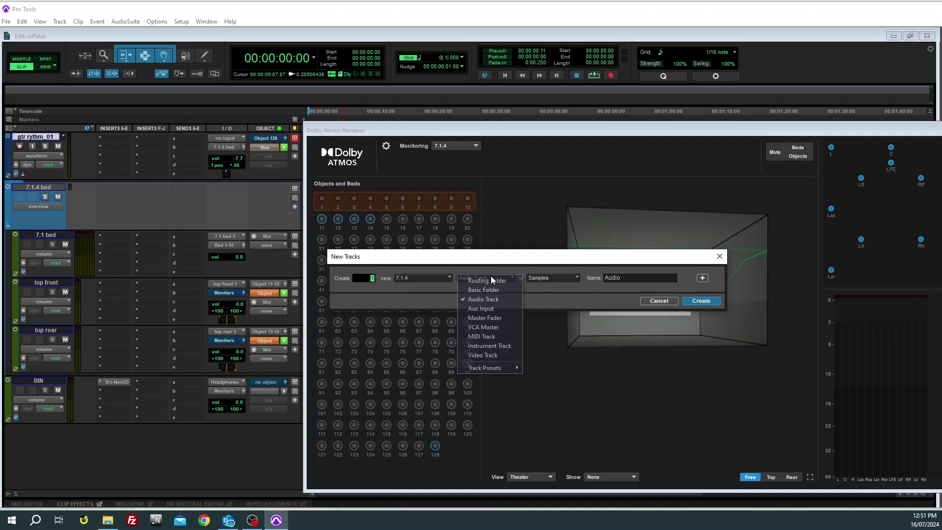
{"action": "left_click", "coordinate": [501, 309]}
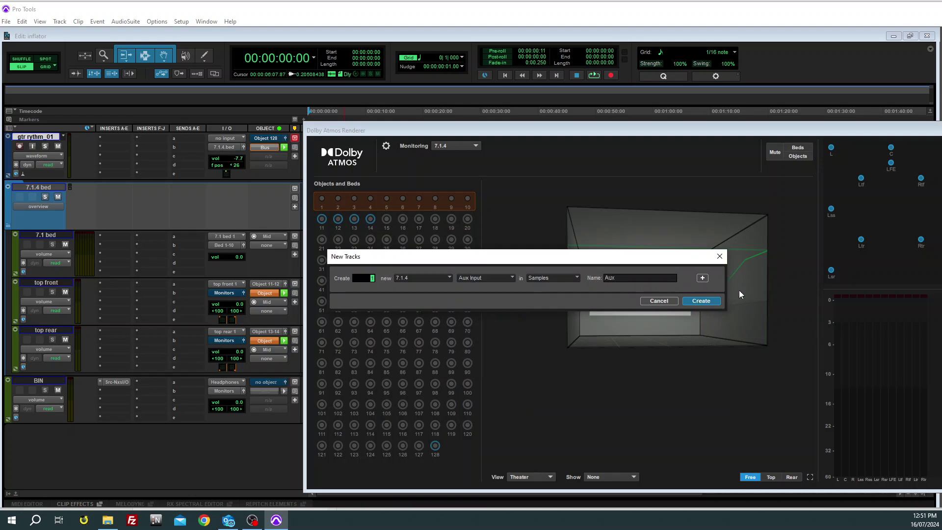
{"action": "left_click", "coordinate": [704, 302]}
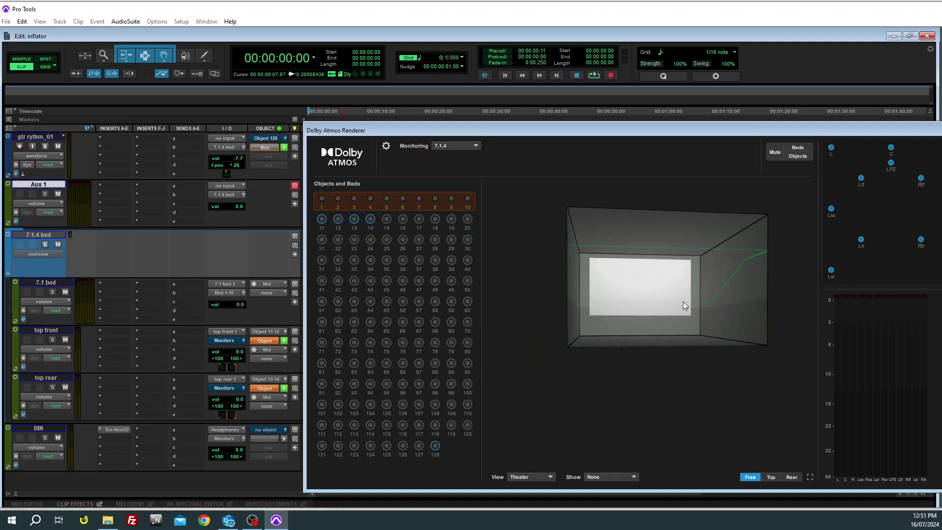
Step: Check Aux 1's input choices without changing them
{"action": "left_click", "coordinate": [226, 183]}
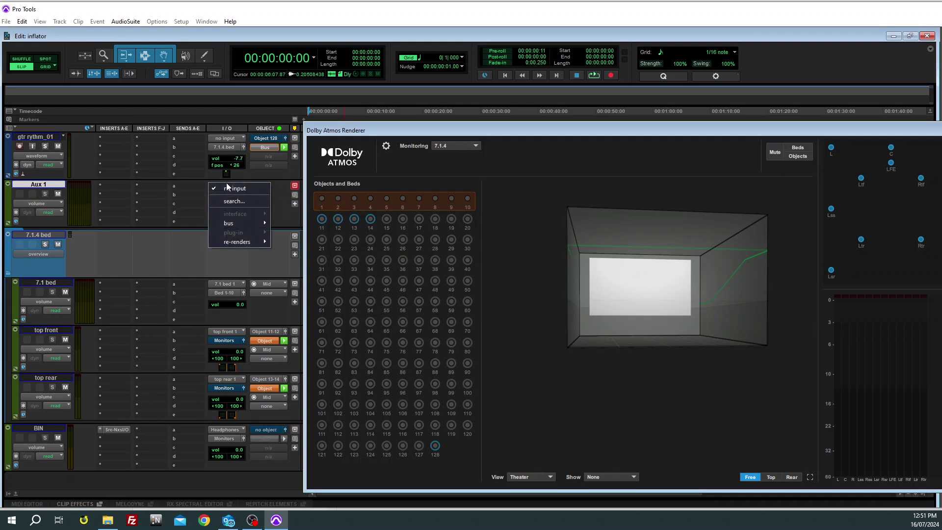
{"action": "mouse_move", "coordinate": [249, 225]}
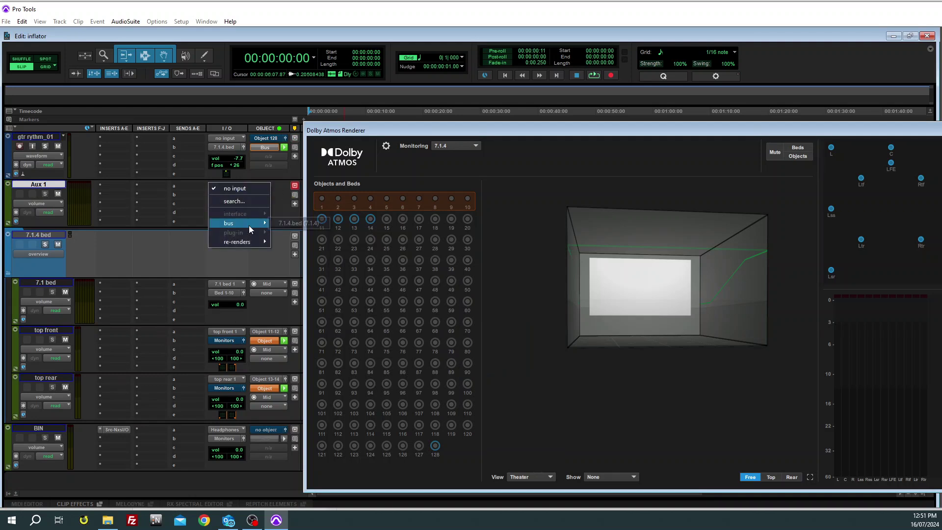
{"action": "left_click", "coordinate": [488, 130]}
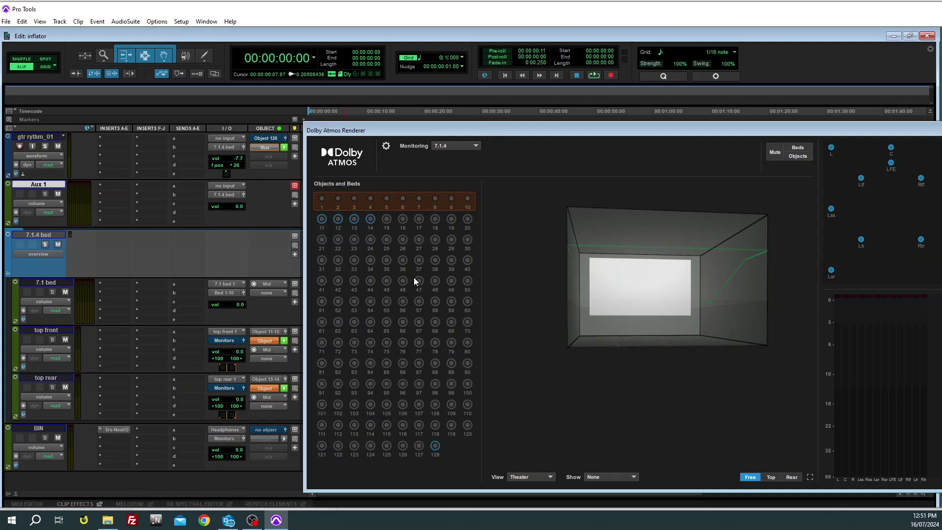